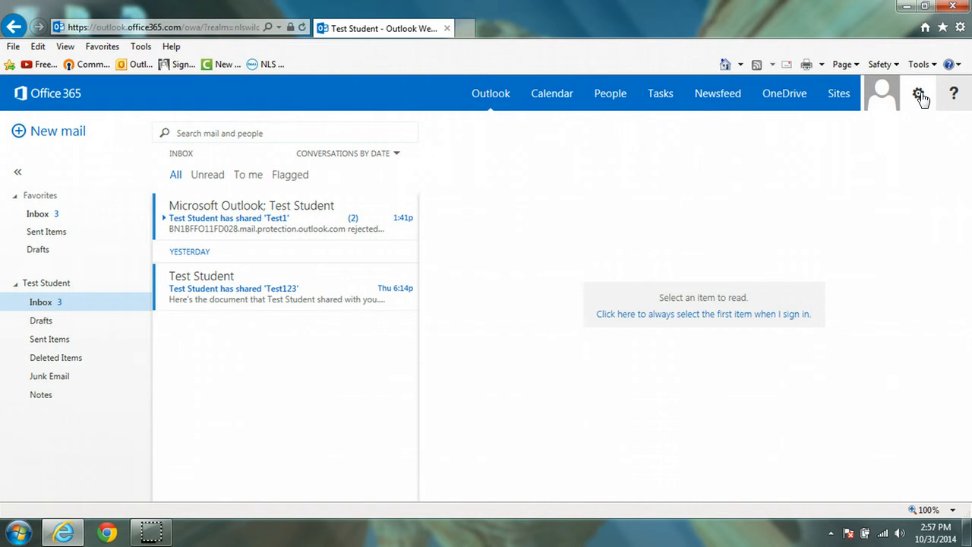
# Go to the Software page of the Office 365 settings.
pyautogui.click(919, 94)
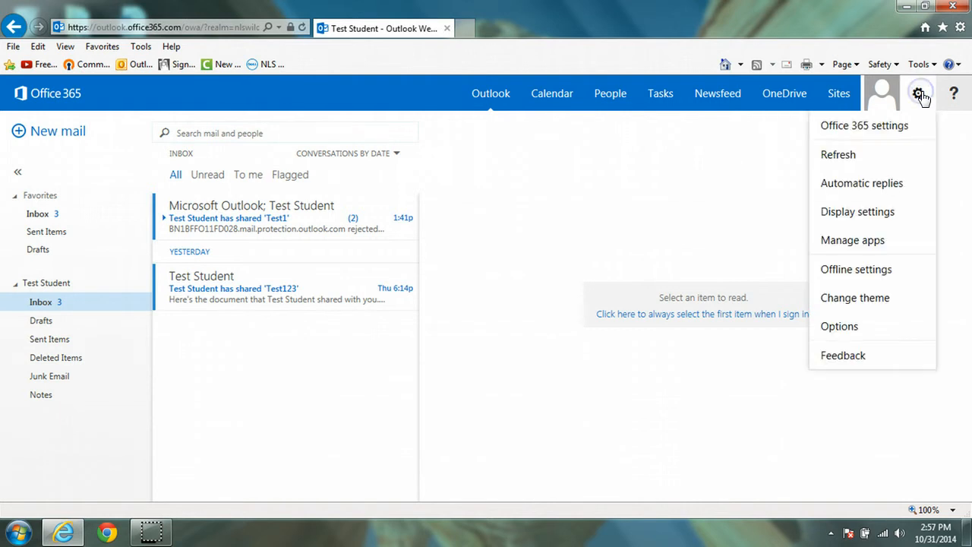
pyautogui.click(898, 131)
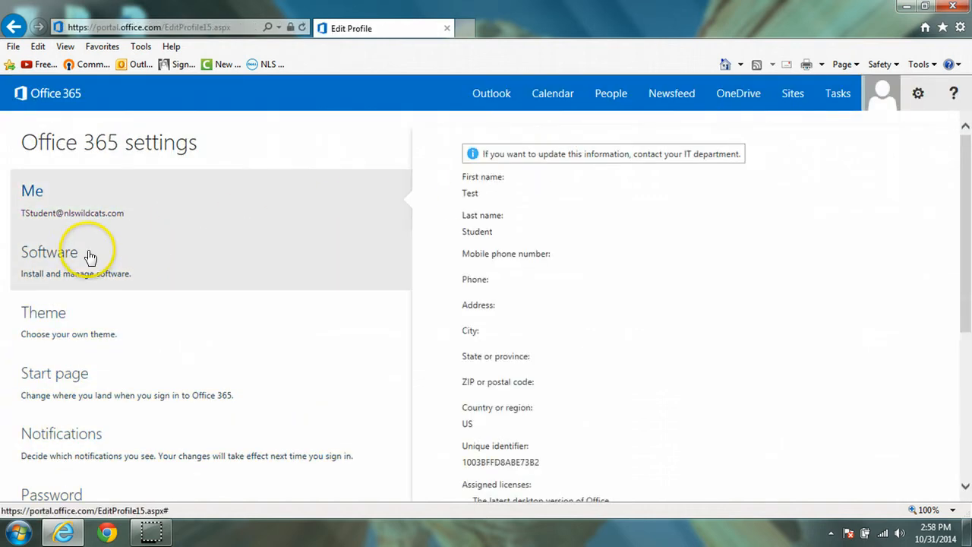
pyautogui.click(85, 256)
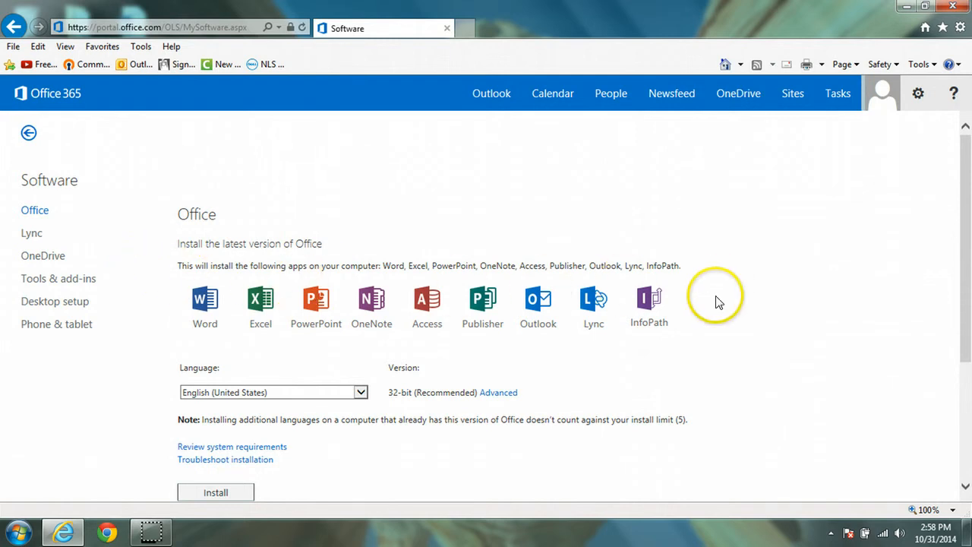
pyautogui.moveTo(966, 205); pyautogui.dragTo(969, 295)
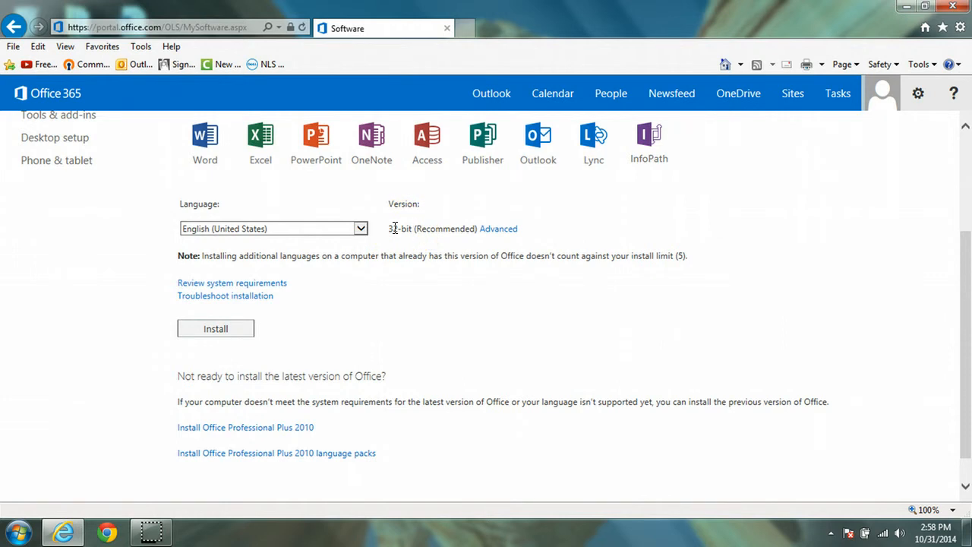
# Check the install Version options and keep 32-bit (Recommended) selected.
pyautogui.click(498, 229)
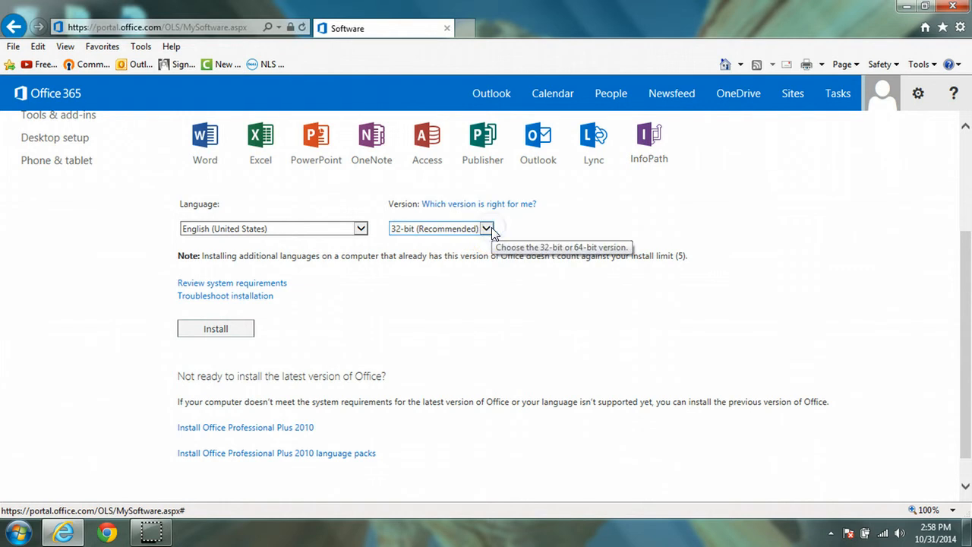
pyautogui.click(487, 229)
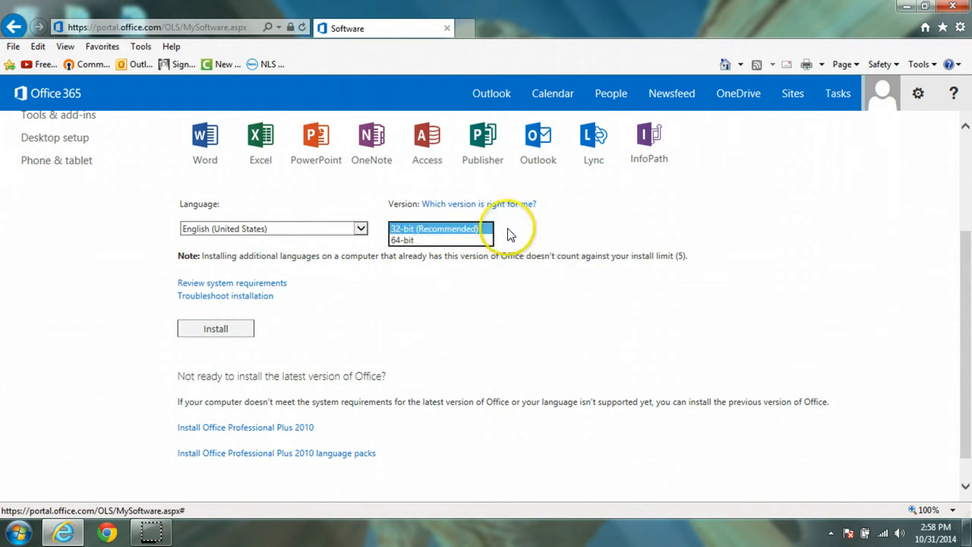
pyautogui.click(572, 227)
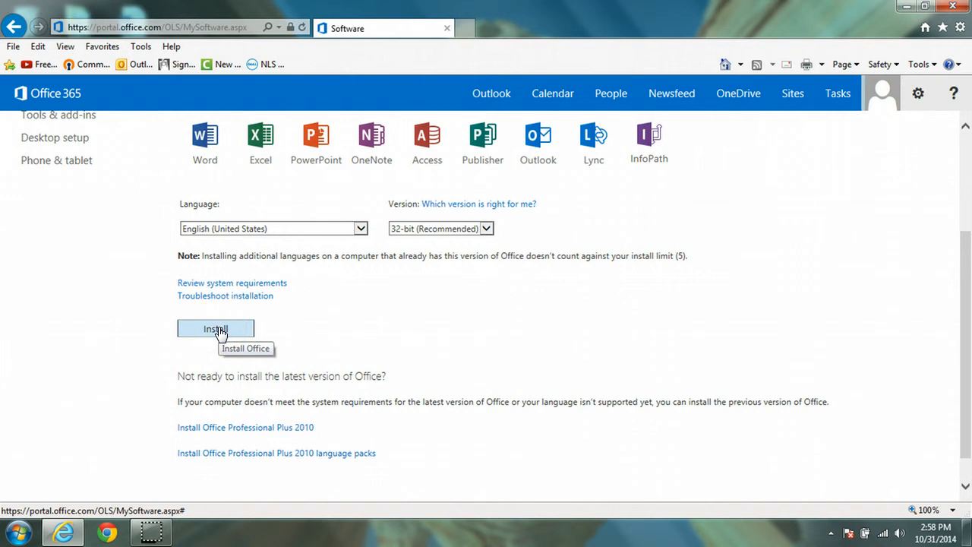
pyautogui.moveTo(967, 319); pyautogui.dragTo(968, 351)
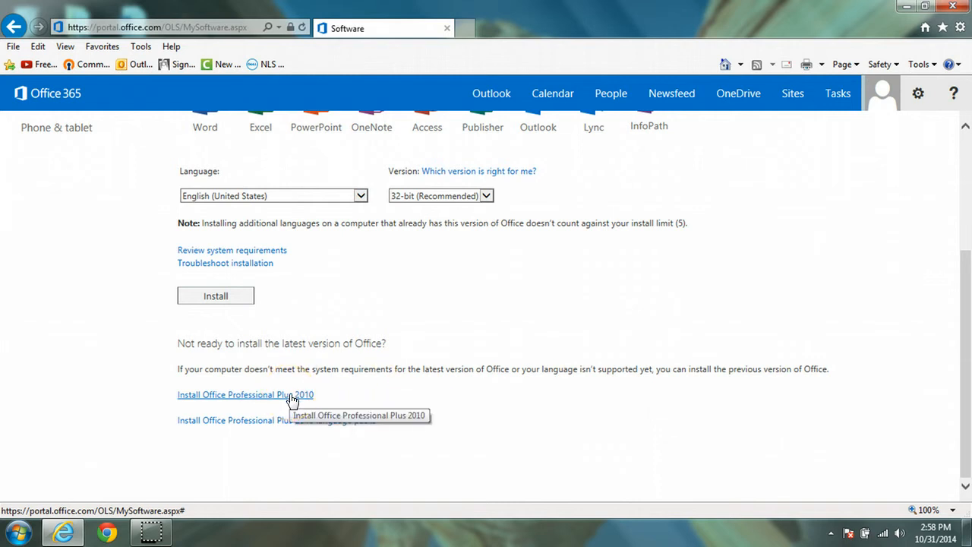
pyautogui.click(807, 438)
pyautogui.scroll(5, 842, 433)
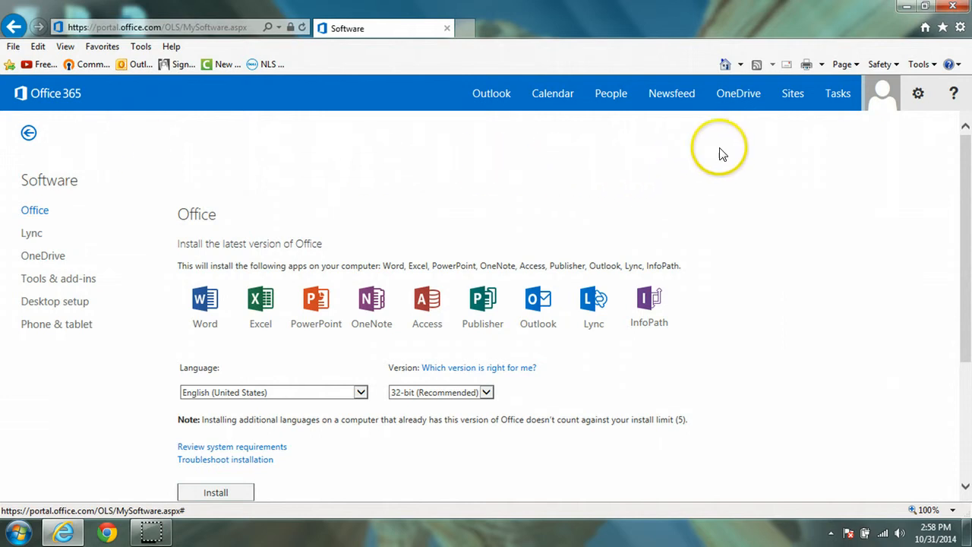
# Create a new blank Word document (Document.docx) from the OneDrive Documents library.
pyautogui.click(748, 104)
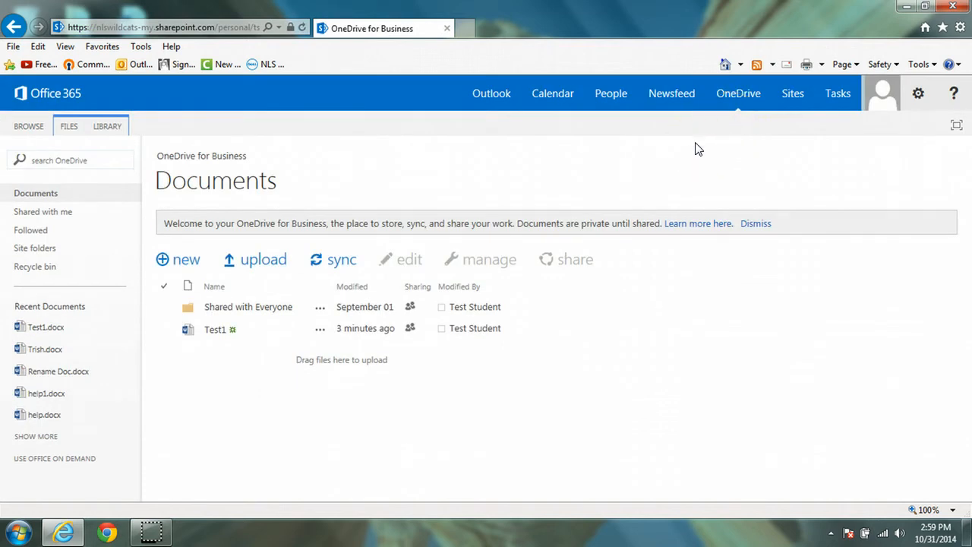
pyautogui.moveTo(687, 147); pyautogui.dragTo(611, 150)
pyautogui.click(669, 145)
pyautogui.click(688, 141)
pyautogui.click(189, 260)
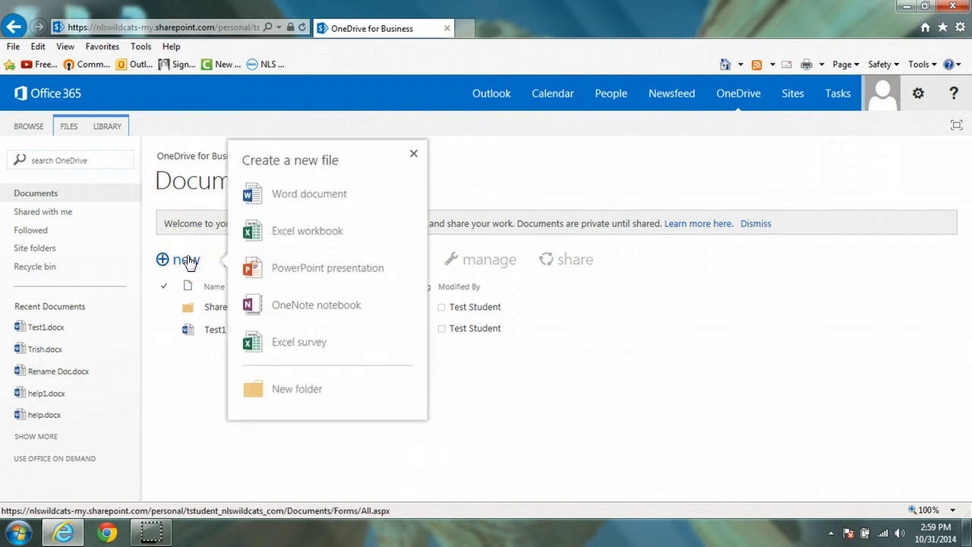
pyautogui.click(317, 197)
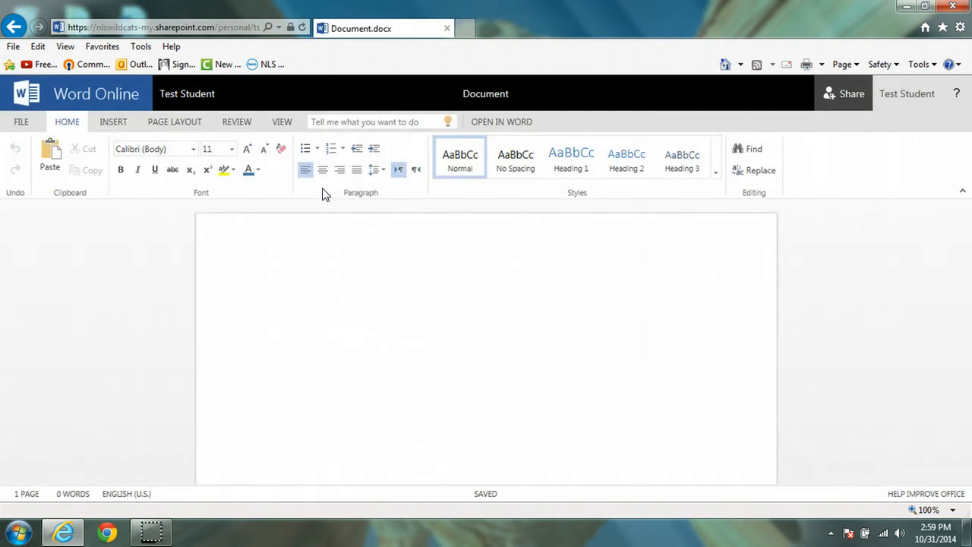
# Rename the new document to Test123 and go back to the OneDrive document list.
pyautogui.click(495, 92)
pyautogui.write('Test123')
pyautogui.click(510, 281)
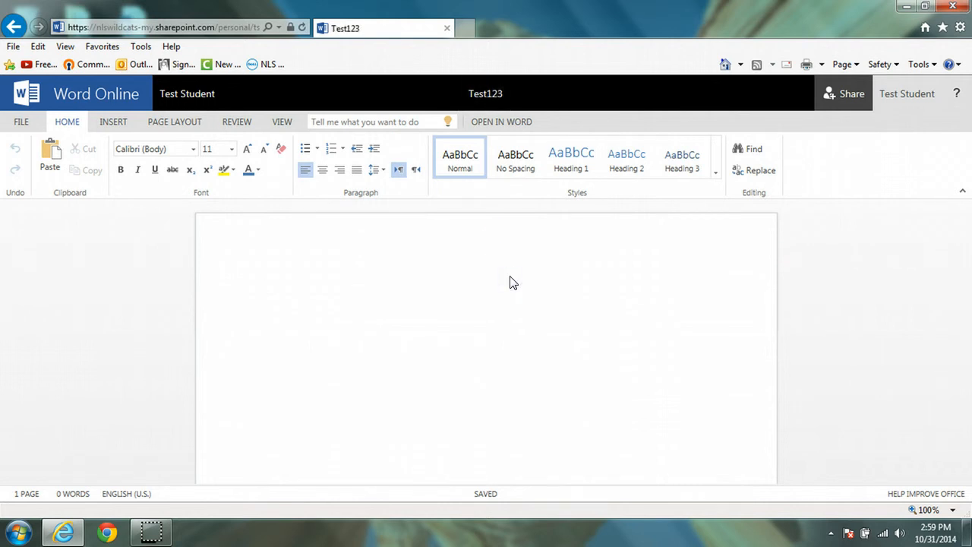
pyautogui.click(441, 282)
pyautogui.click(360, 277)
pyautogui.click(190, 94)
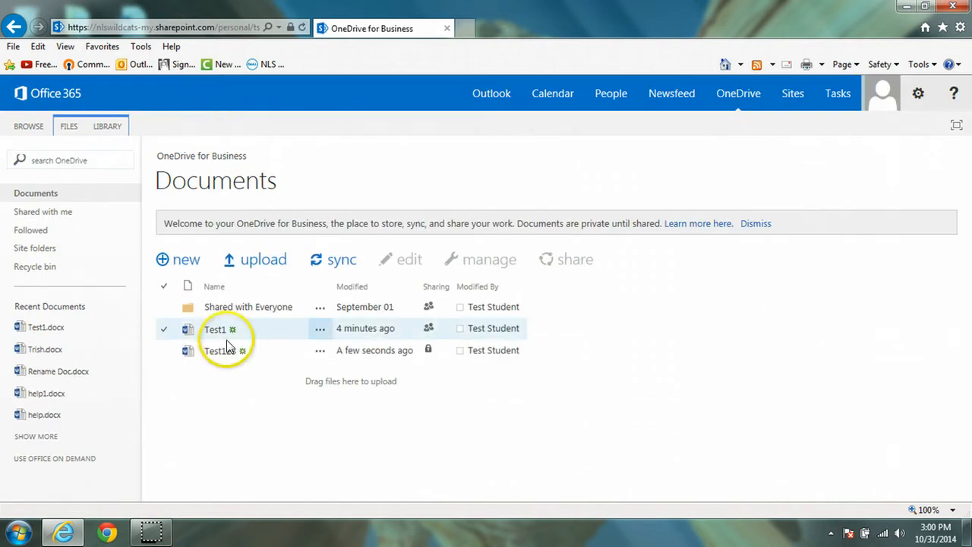
# Open Test1 and choose Edit in Word Online.
pyautogui.click(217, 331)
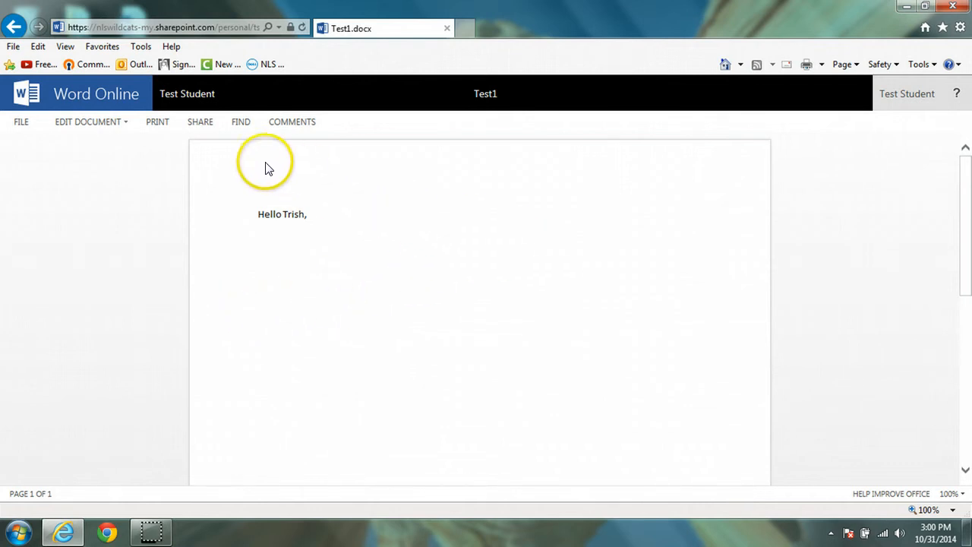
pyautogui.click(123, 123)
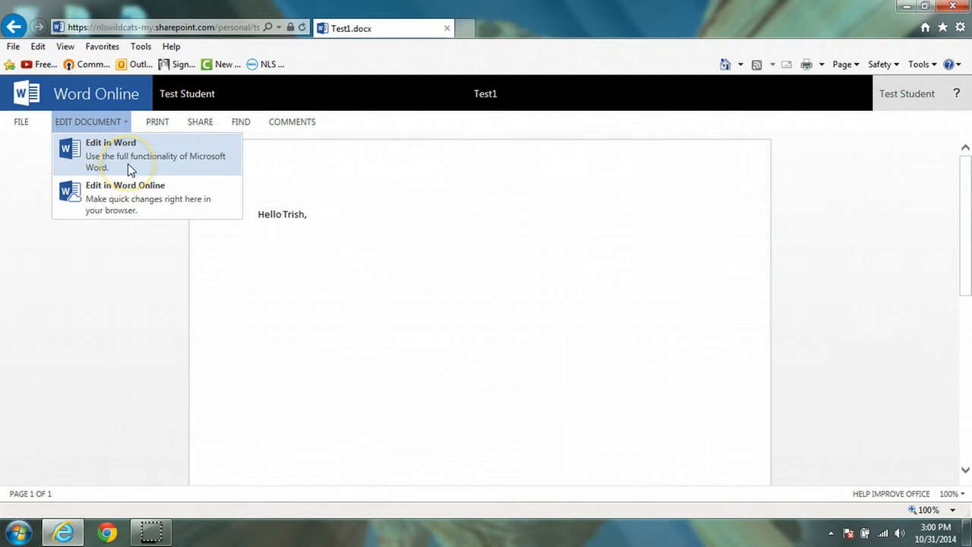
pyautogui.click(139, 194)
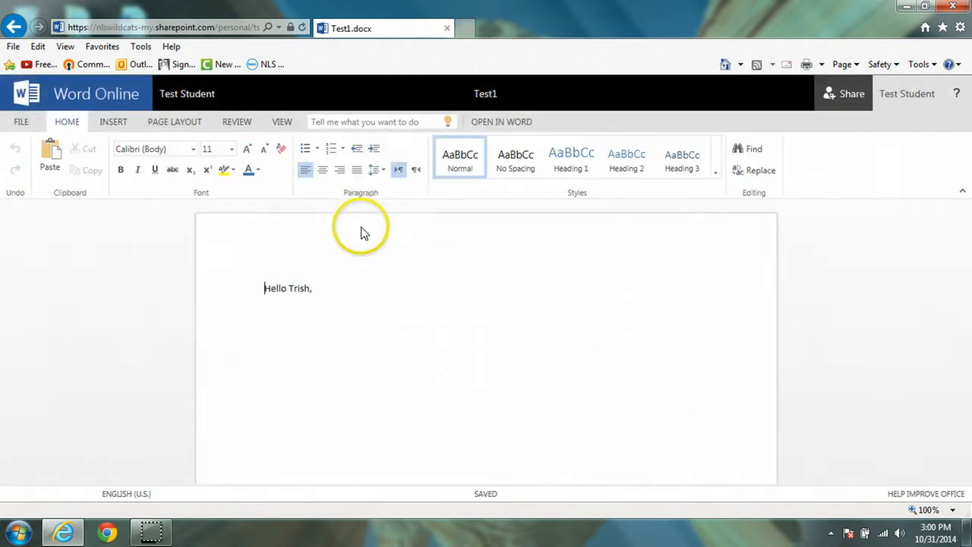
# Review Test1's sharing options, keeping invitees at Can edit, then close the Share dialog.
pyautogui.click(842, 97)
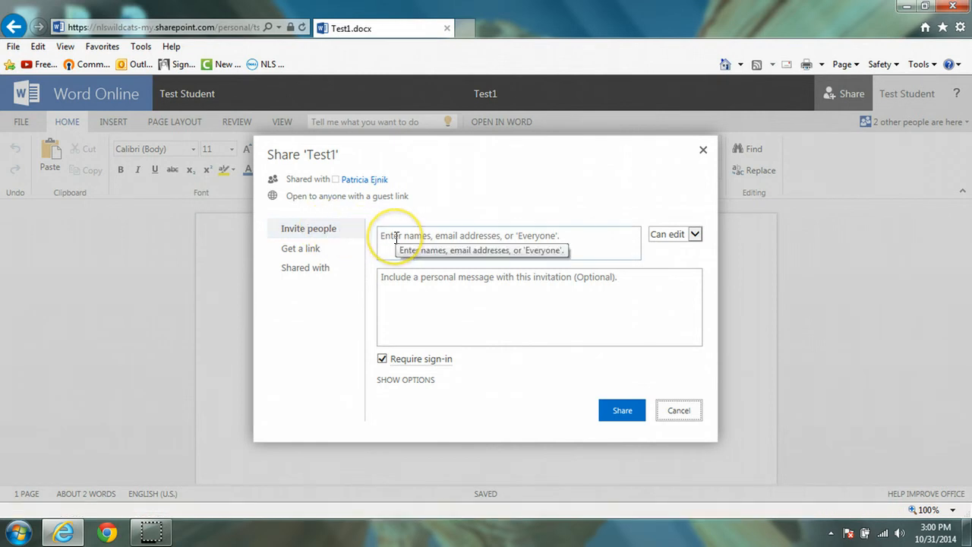
pyautogui.click(696, 235)
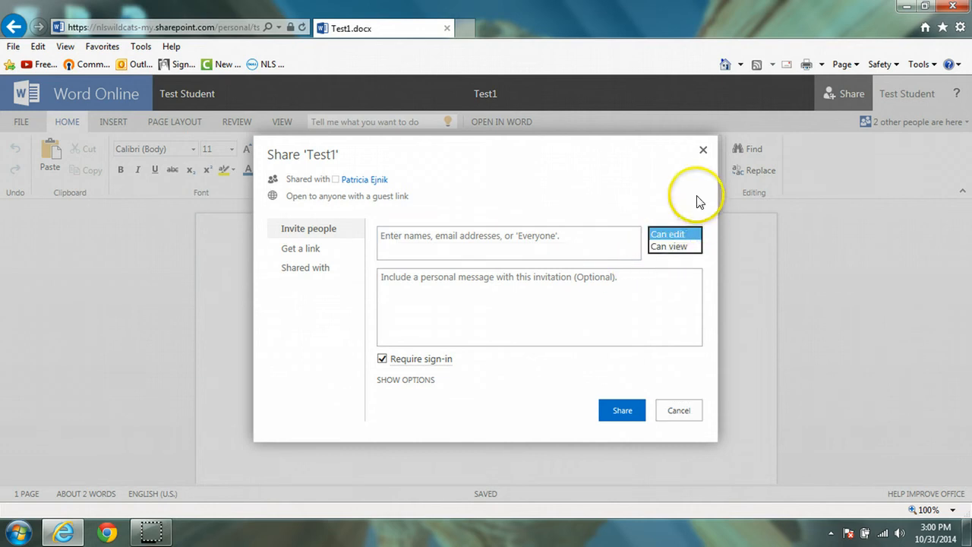
pyautogui.click(698, 199)
pyautogui.click(299, 248)
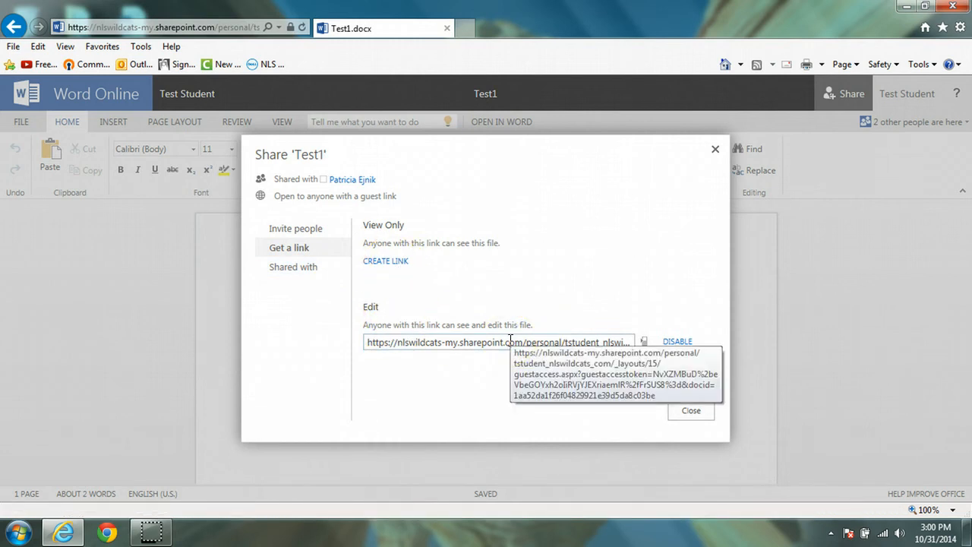
pyautogui.click(513, 310)
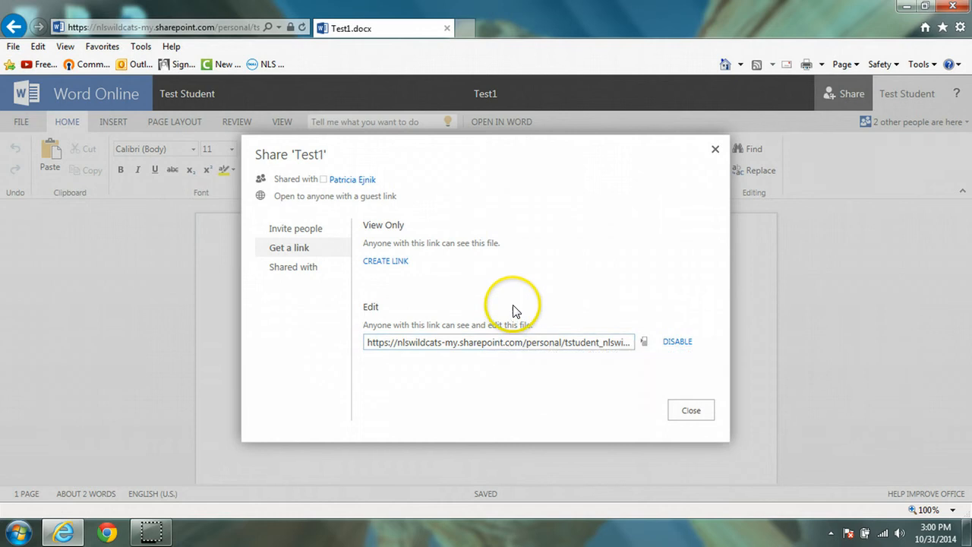
pyautogui.click(301, 231)
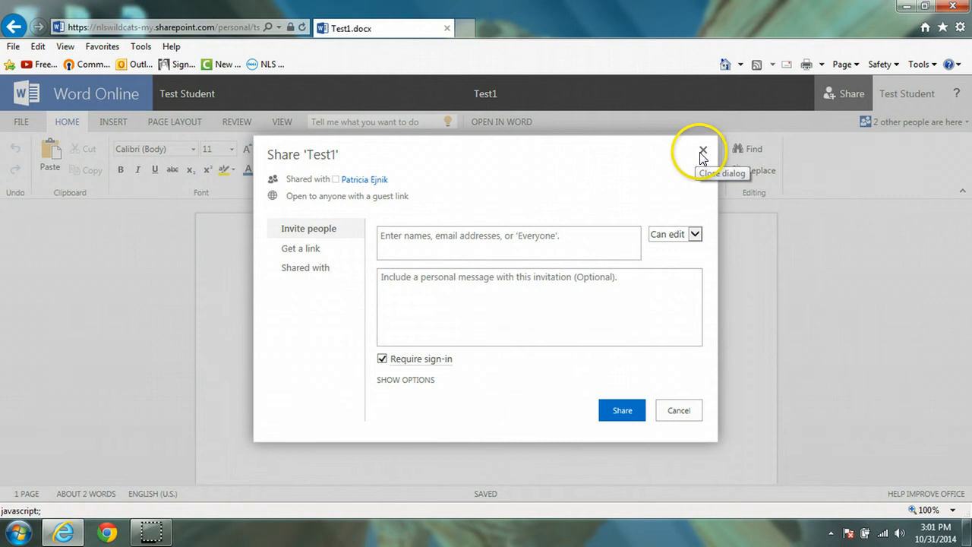
pyautogui.click(700, 153)
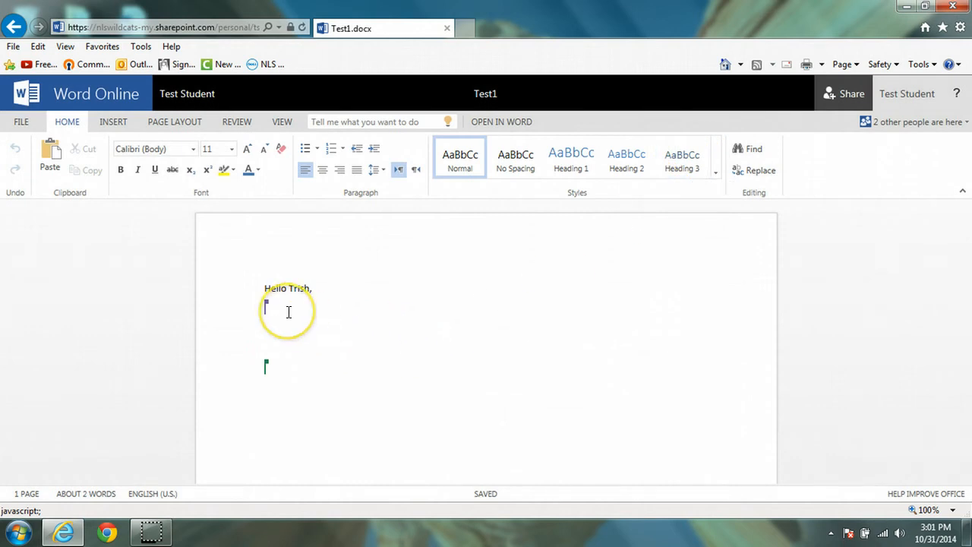
# Check which other people are currently co-editing Test1.
pyautogui.moveTo(268, 304)
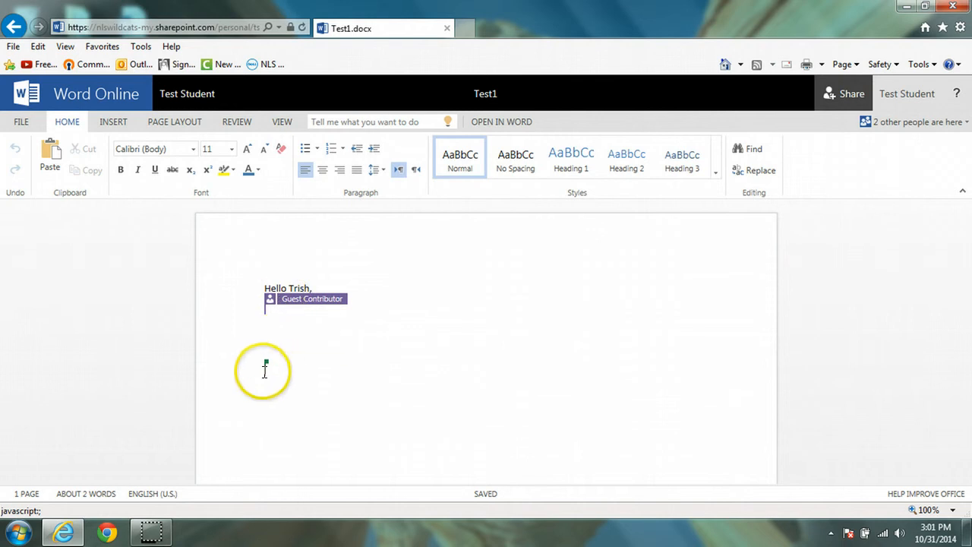
pyautogui.moveTo(263, 374)
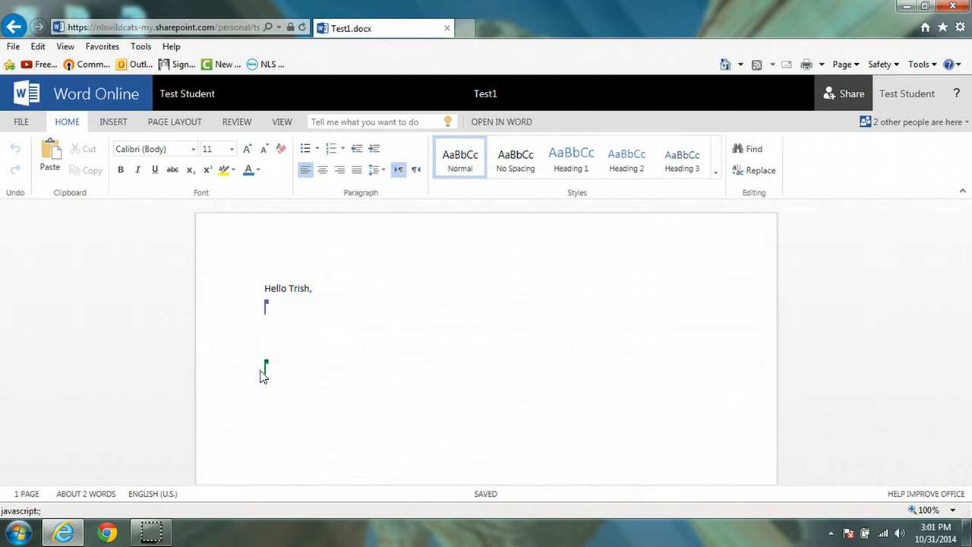
pyautogui.click(262, 373)
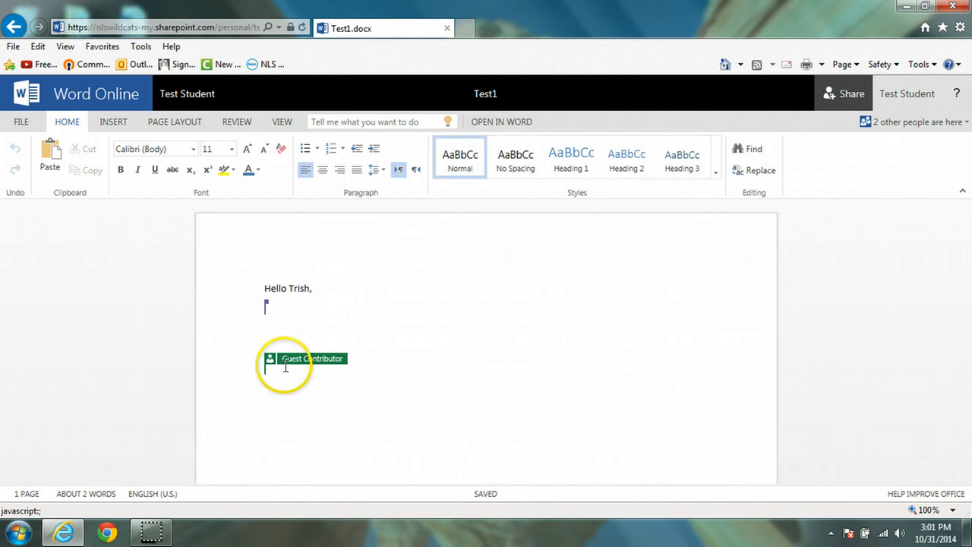
pyautogui.click(966, 122)
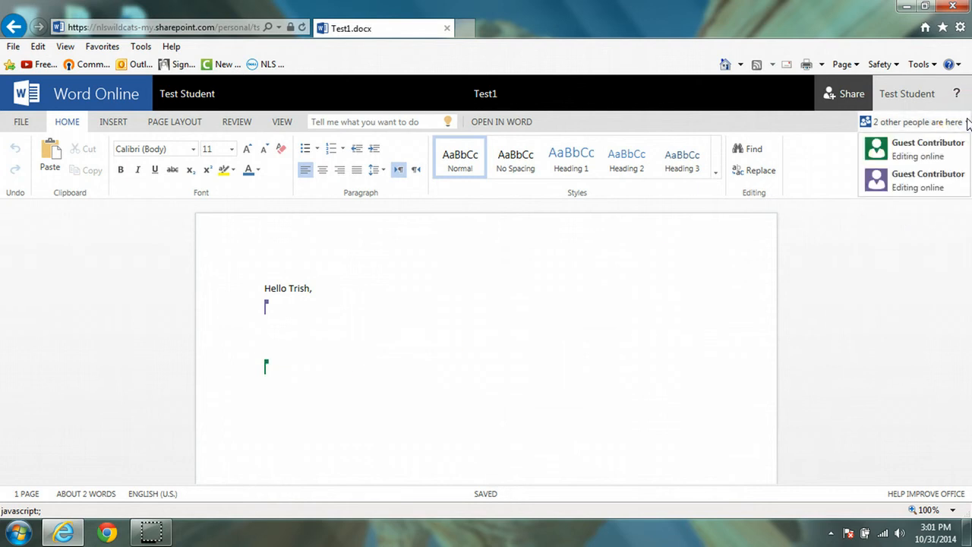
pyautogui.click(453, 291)
# Extend the greeting line to 'Hello Trish, how are you'.
pyautogui.click(331, 283)
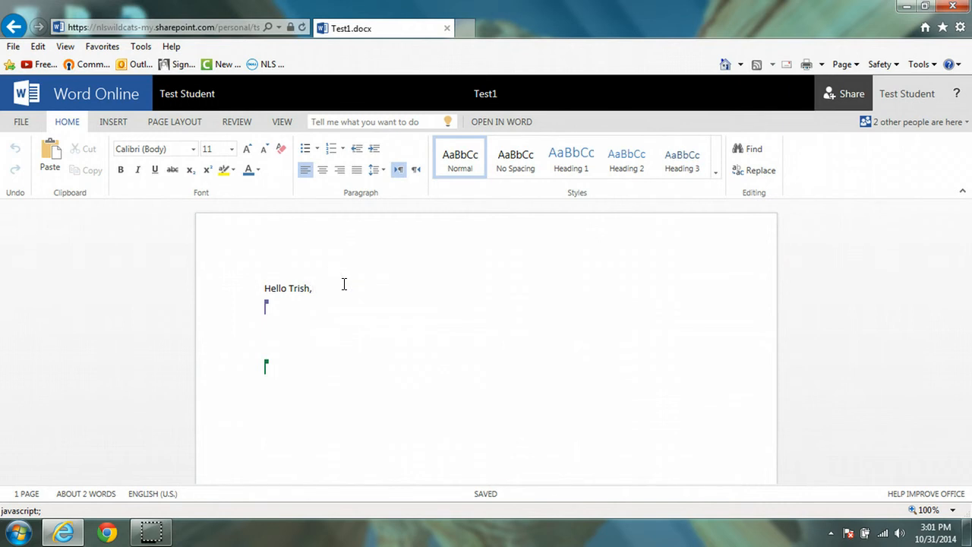
pyautogui.write('how are you')
pyautogui.click(476, 349)
pyautogui.click(533, 321)
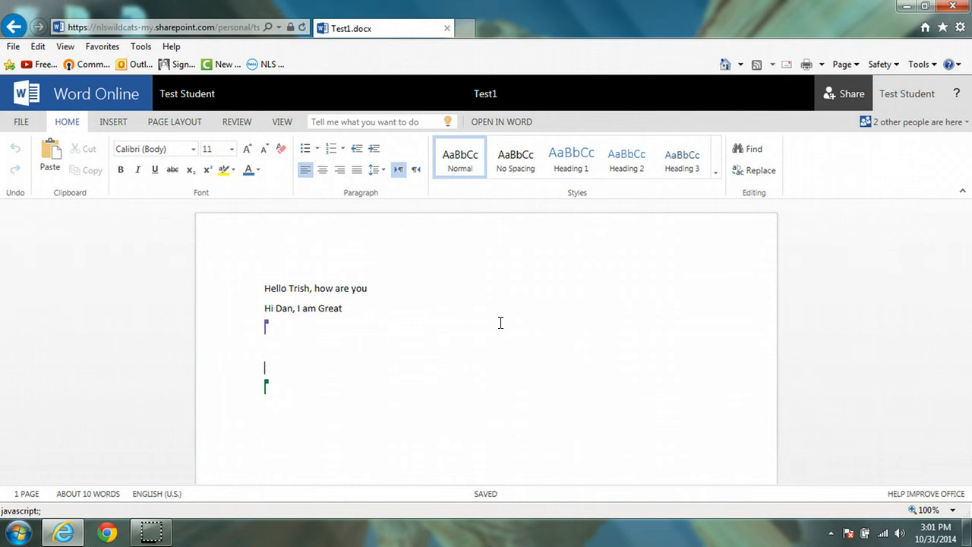
# Add 'I'm fine' after 'Hi Dan, I am Great' and open Test1 in desktop Word.
pyautogui.click(430, 319)
pyautogui.write("Im'm fine")
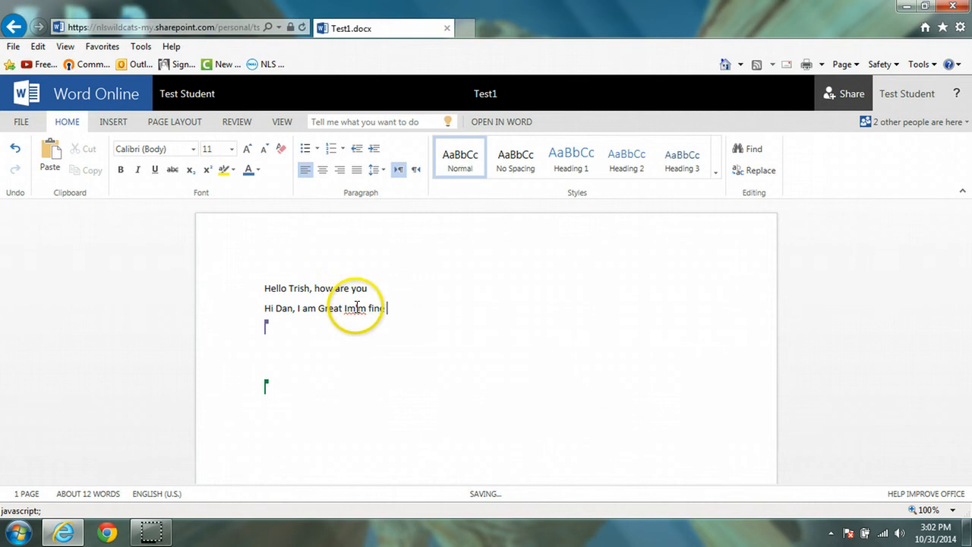
pyautogui.click(357, 309)
pyautogui.press('Delete')
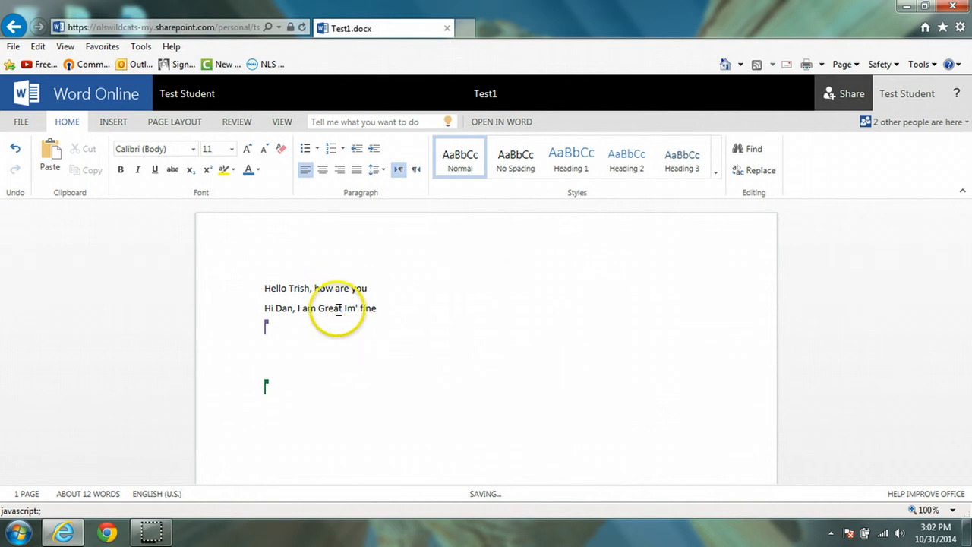
pyautogui.press('BackSpace')
pyautogui.press('BackSpace')
pyautogui.write("'m")
pyautogui.click(515, 312)
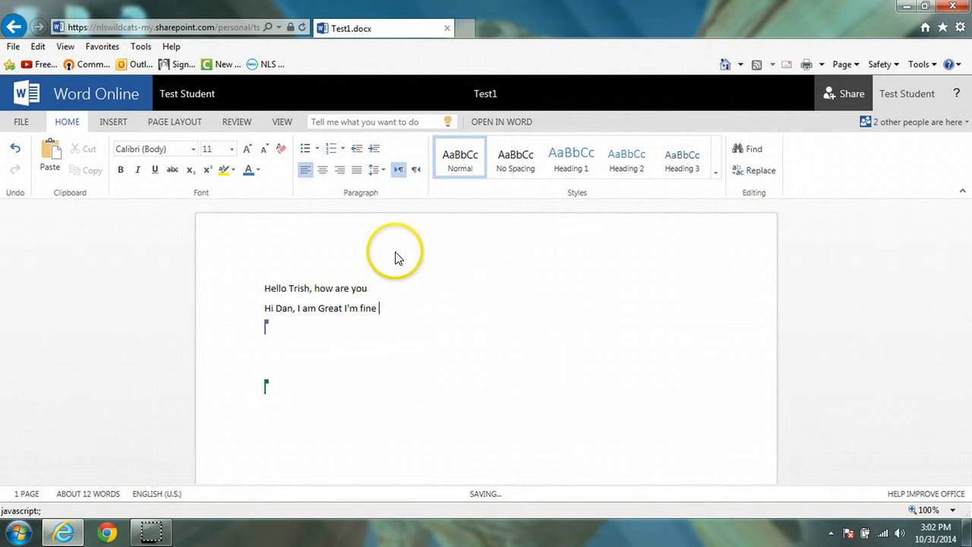
pyautogui.click(506, 124)
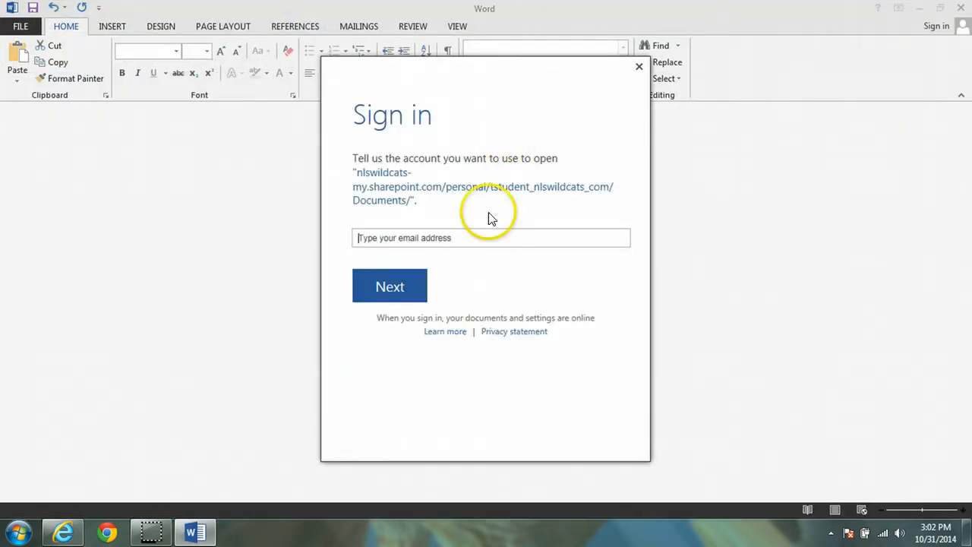
# Sign in to Word 2013 with the student's work account e-mail and password.
pyautogui.click(478, 241)
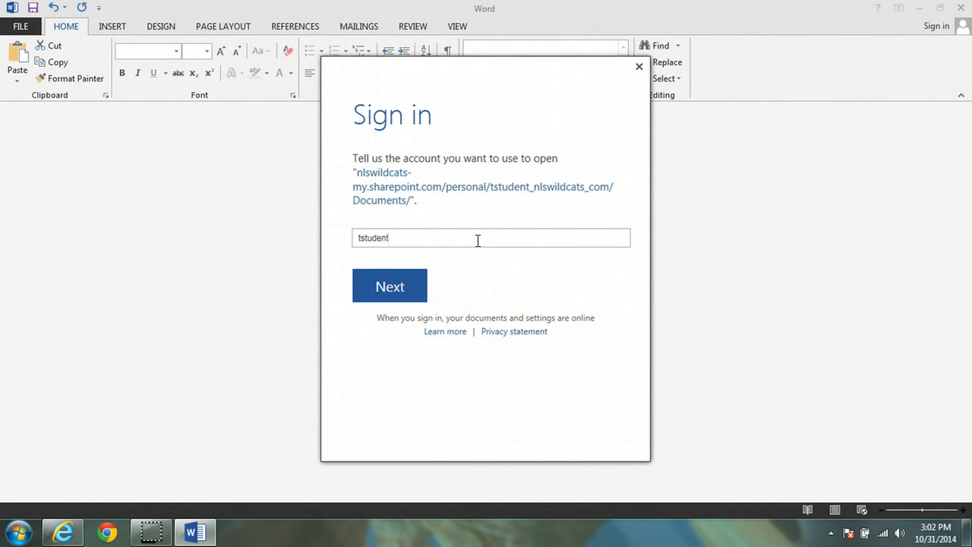
pyautogui.write('@n')
pyautogui.write('lswildcat')
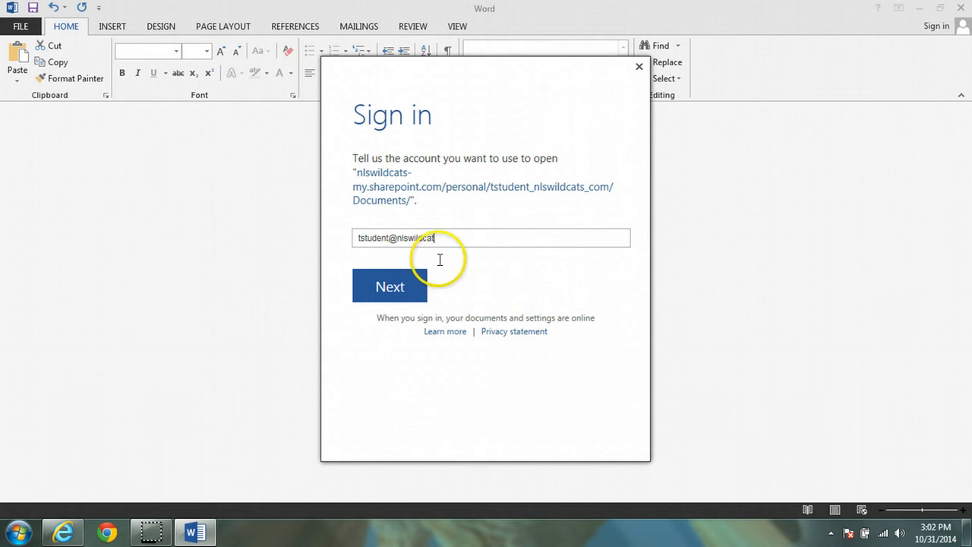
pyautogui.write('s.c')
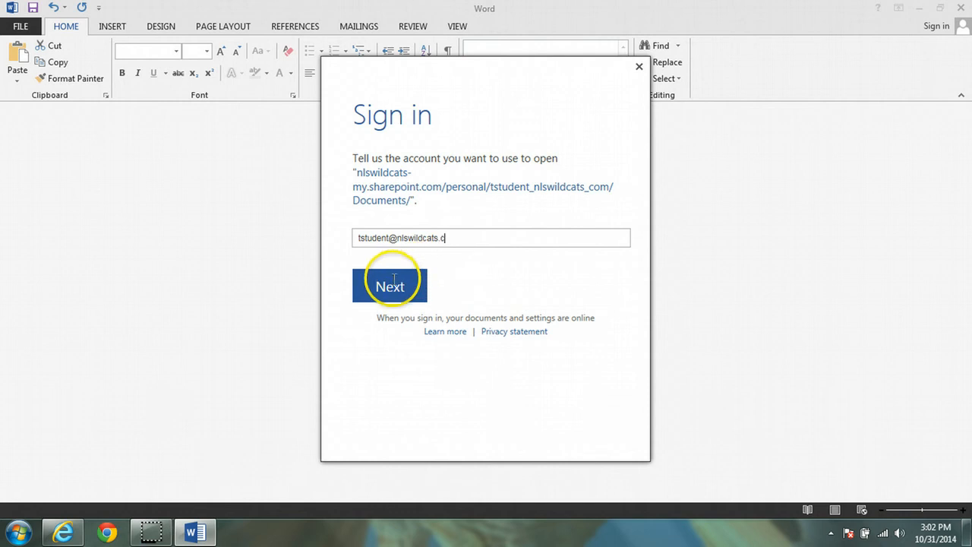
pyautogui.write('om')
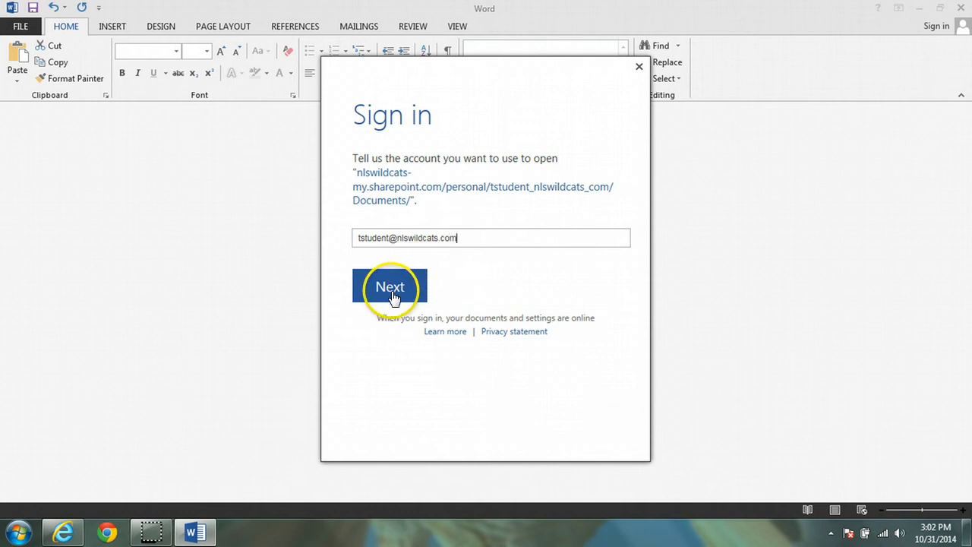
pyautogui.click(391, 292)
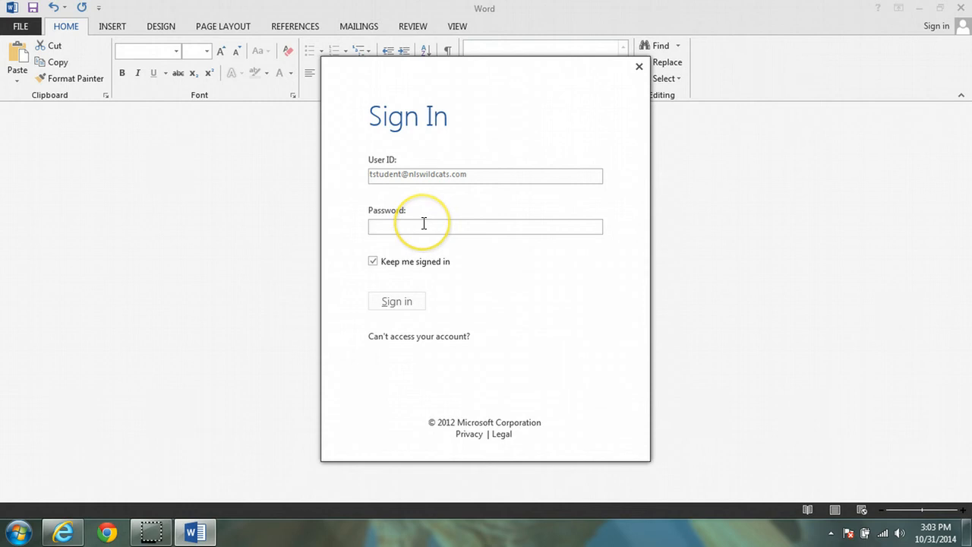
pyautogui.write('•••••')
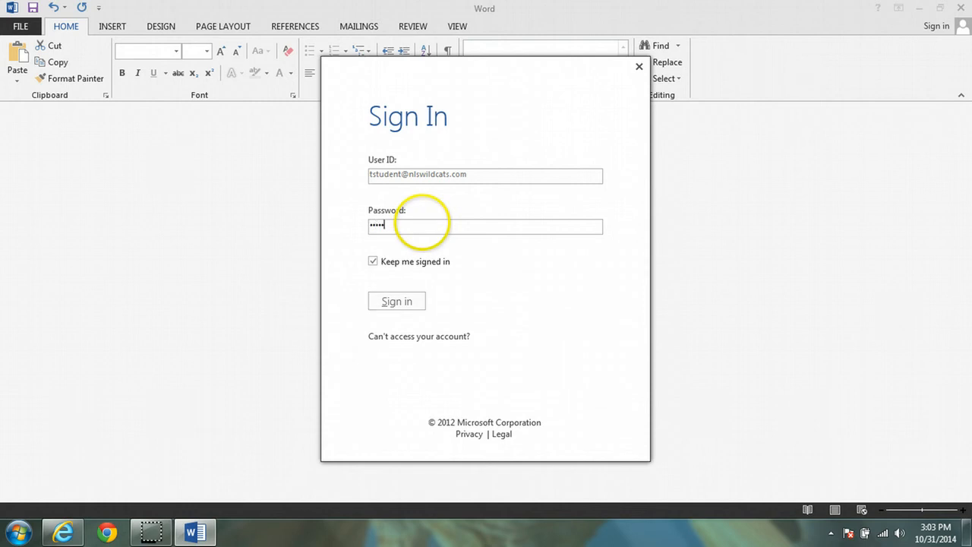
pyautogui.write('•••')
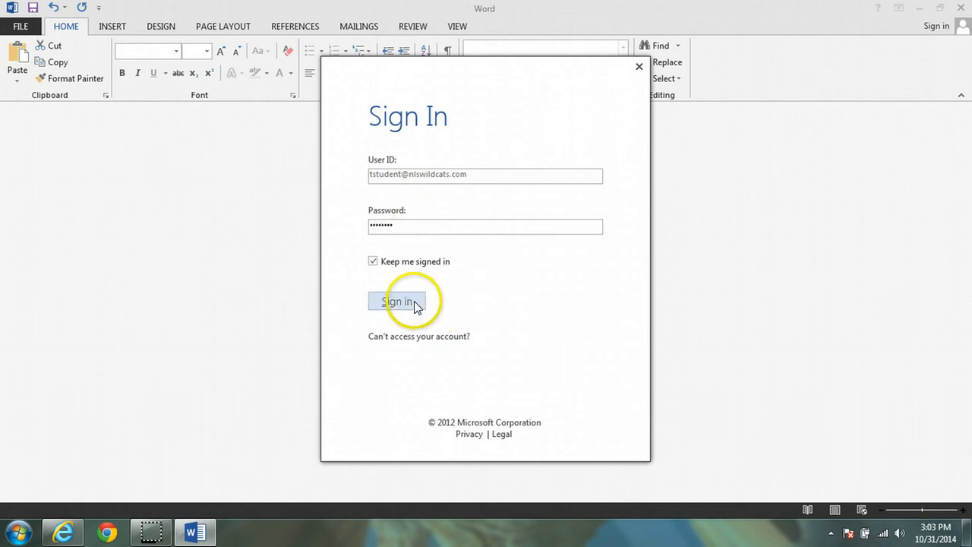
pyautogui.click(416, 305)
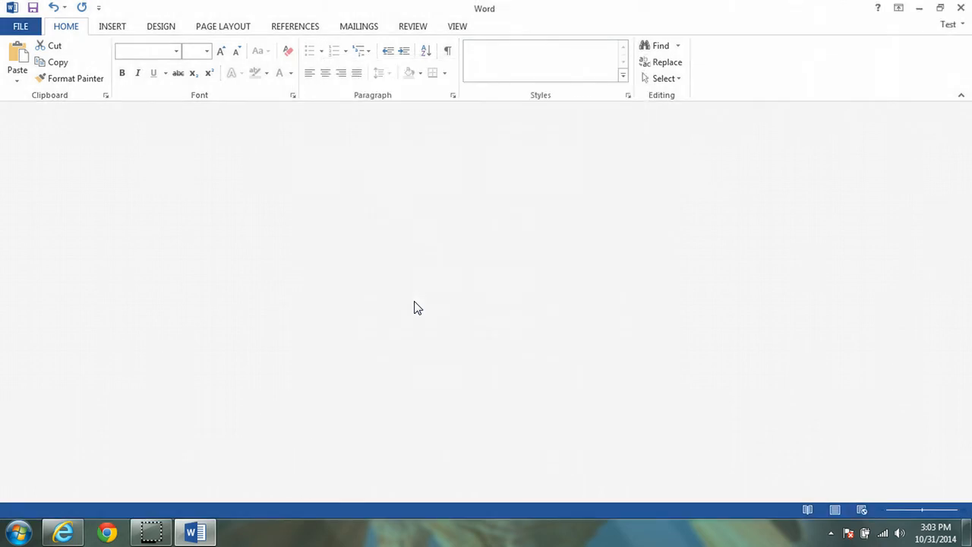
pyautogui.click(430, 283)
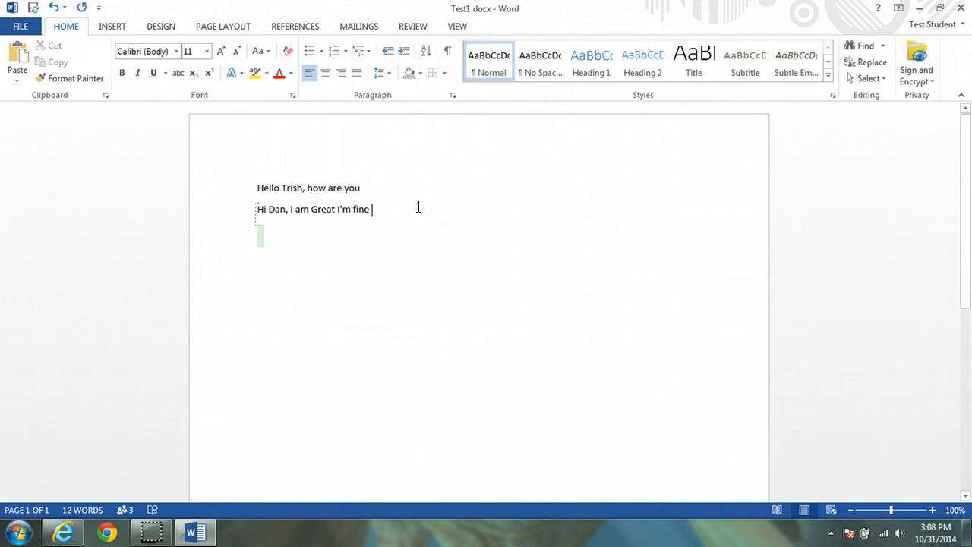
# Append 'This going nice' to the reply line and save twice to sync with co-authors.
pyautogui.write('Th')
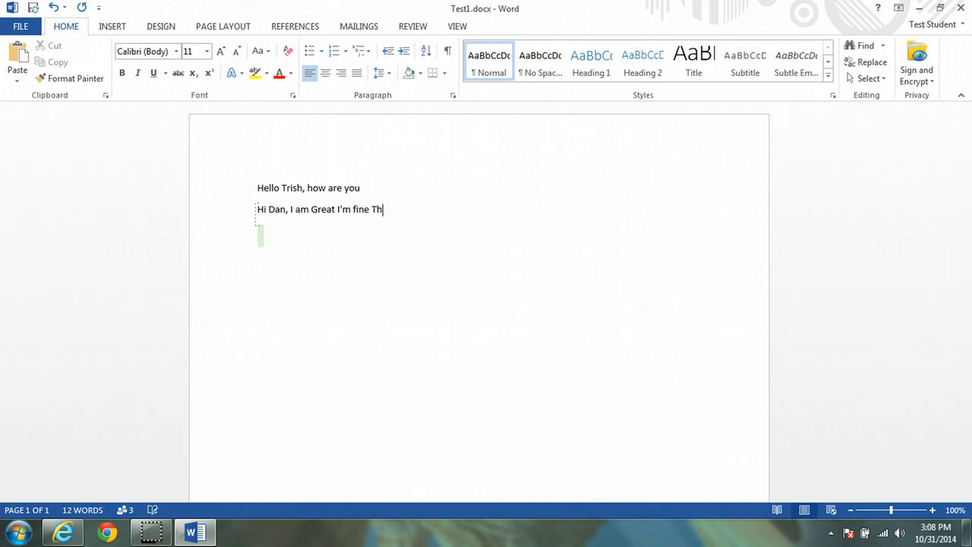
pyautogui.write('is going nice')
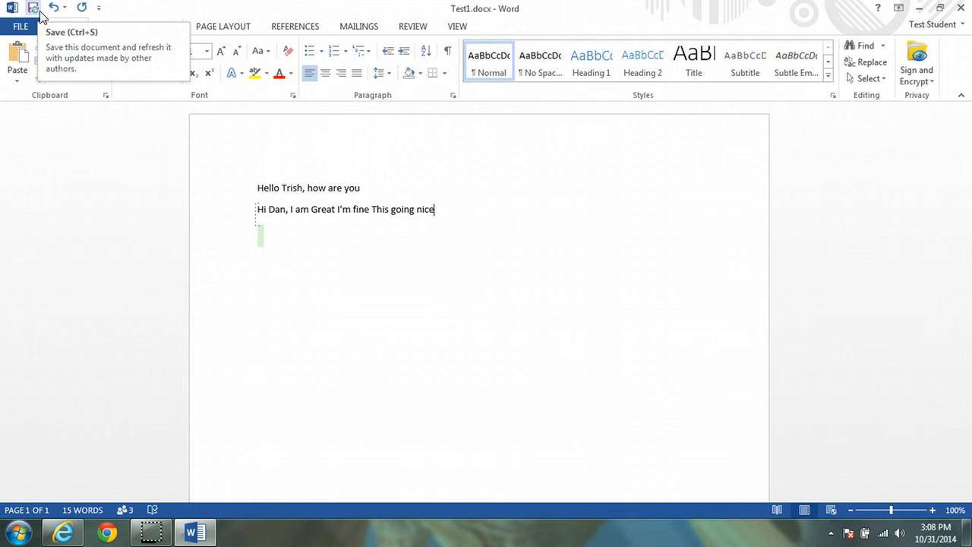
pyautogui.click(37, 9)
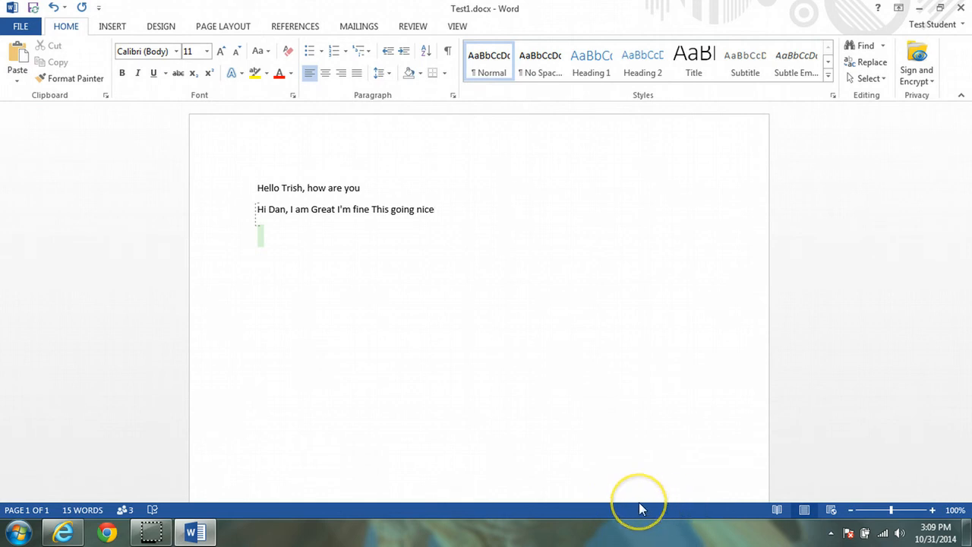
pyautogui.click(34, 9)
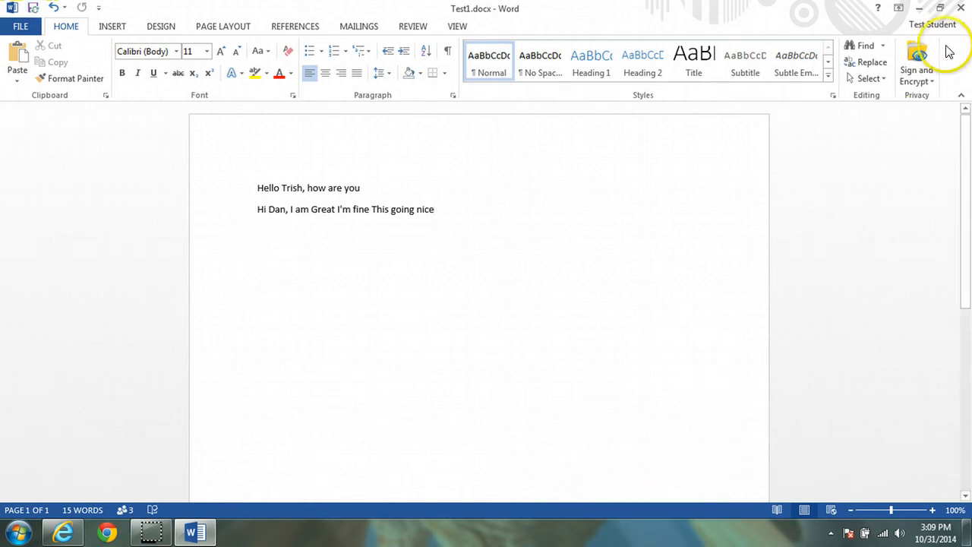
# Close desktop Word, view the synced Test1 in Word Online, and return to Documents.
pyautogui.click(962, 7)
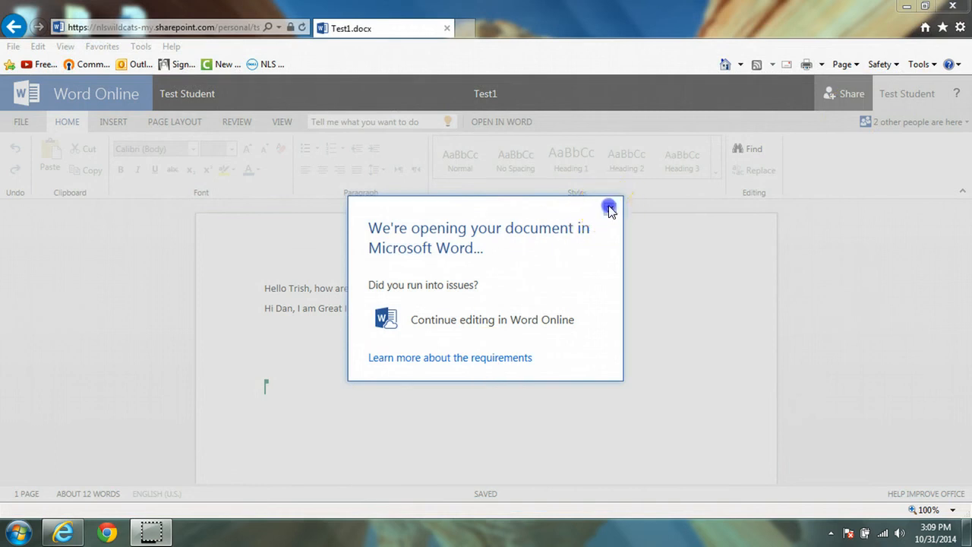
pyautogui.click(609, 208)
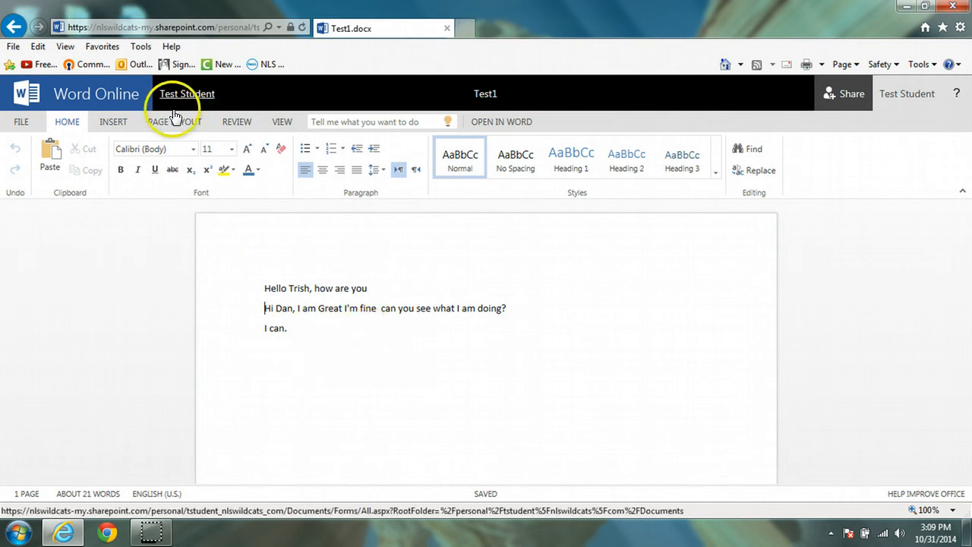
pyautogui.click(195, 98)
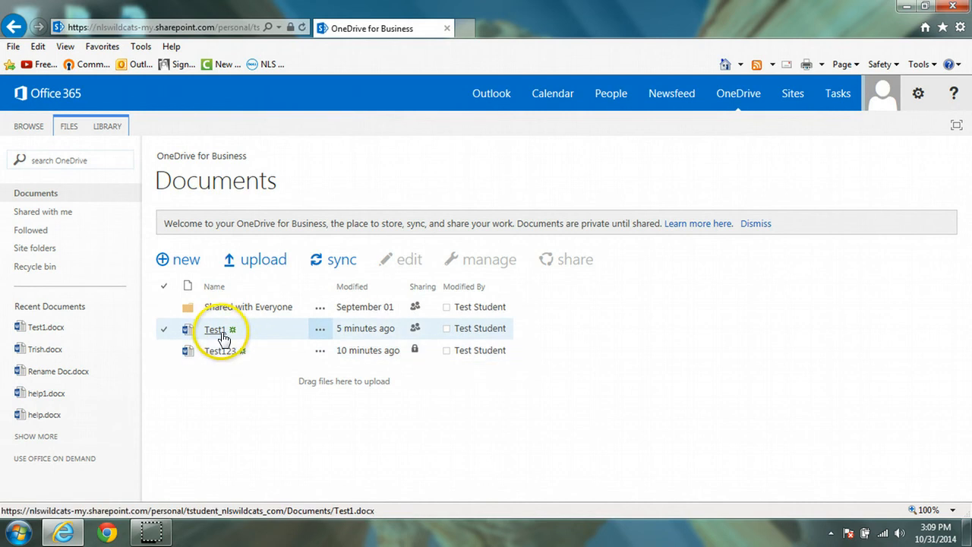
pyautogui.click(217, 331)
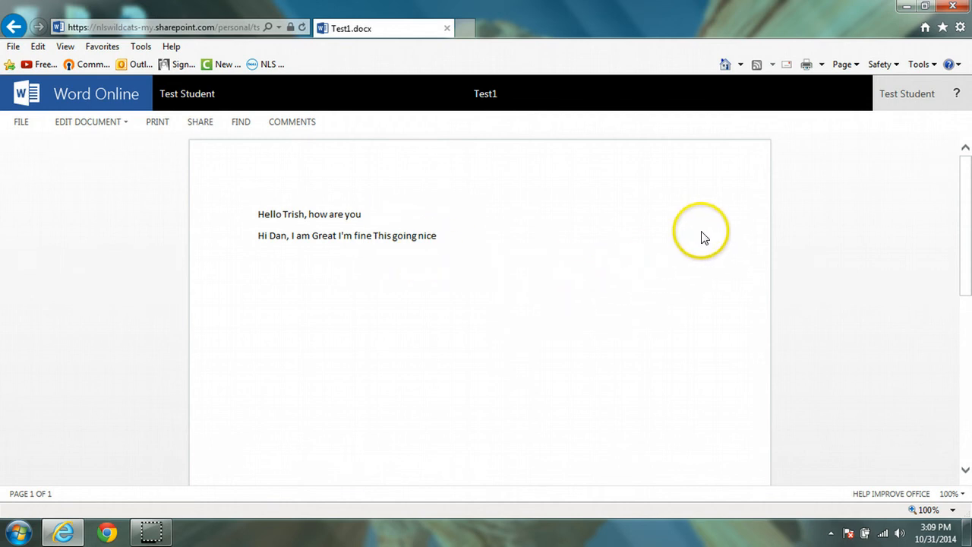
pyautogui.click(205, 97)
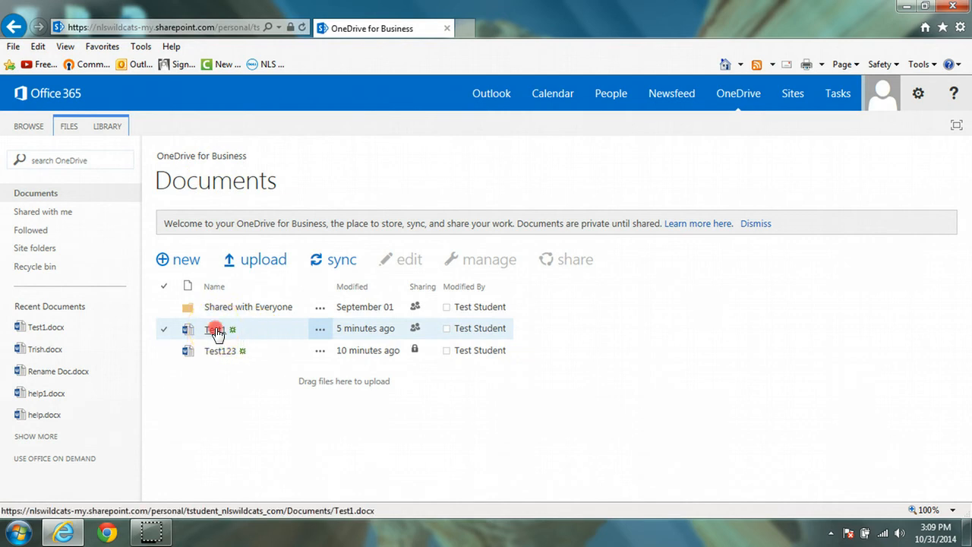
pyautogui.click(215, 331)
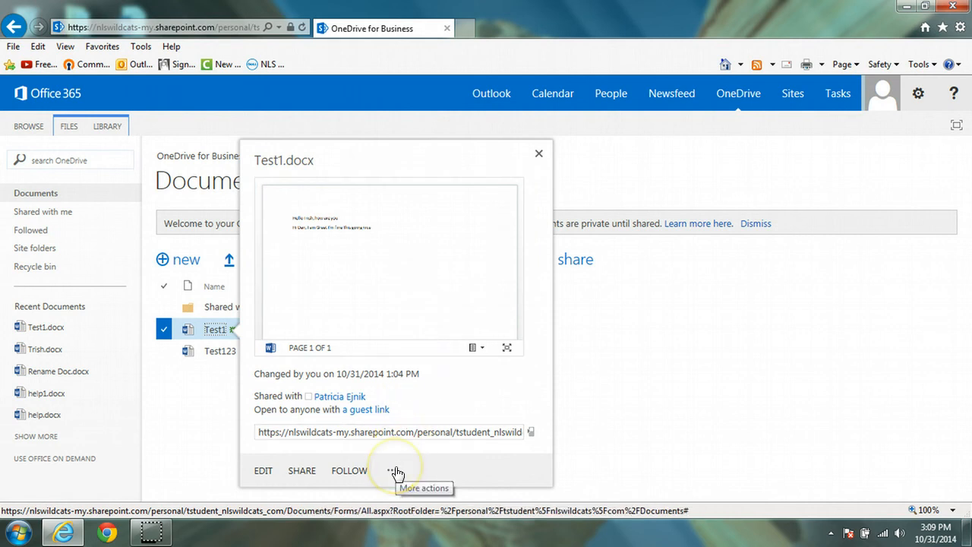
pyautogui.click(393, 471)
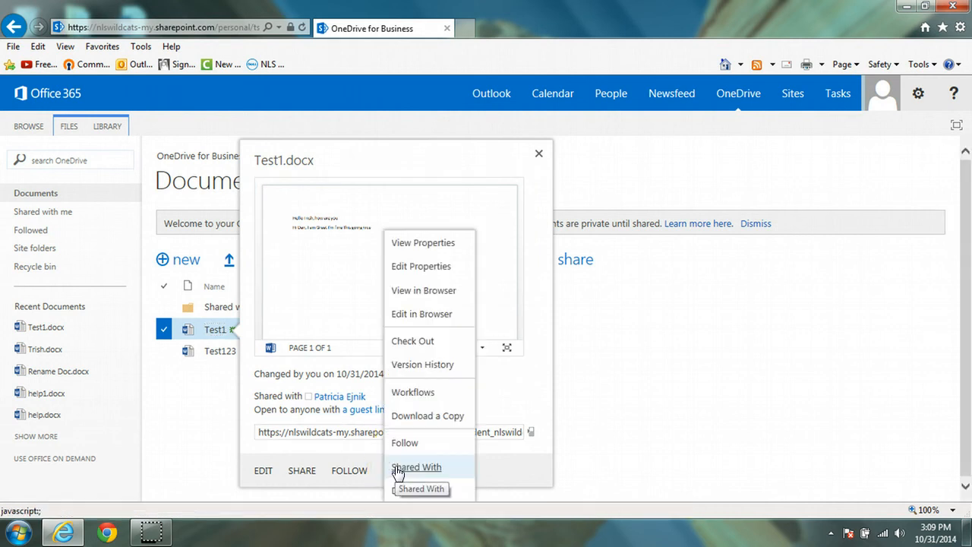
pyautogui.click(428, 364)
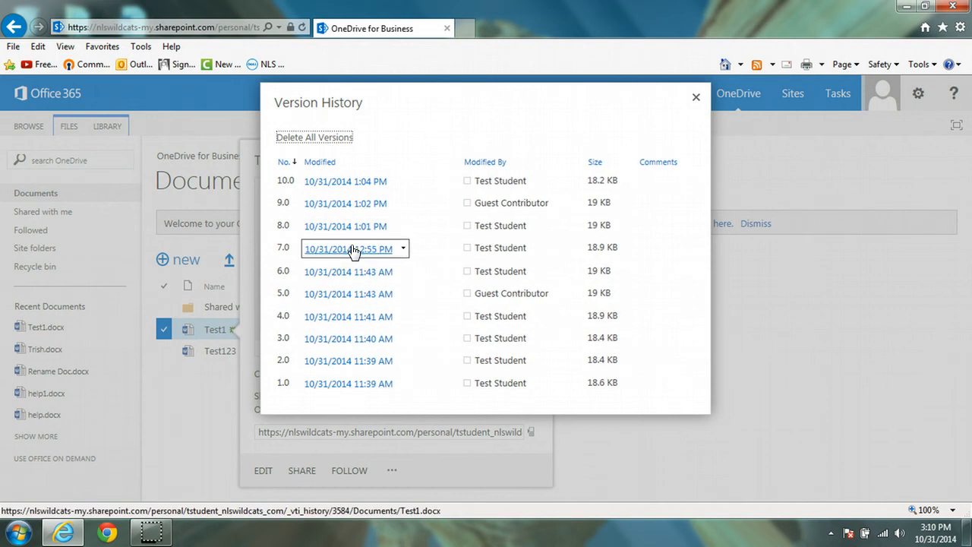
pyautogui.click(697, 97)
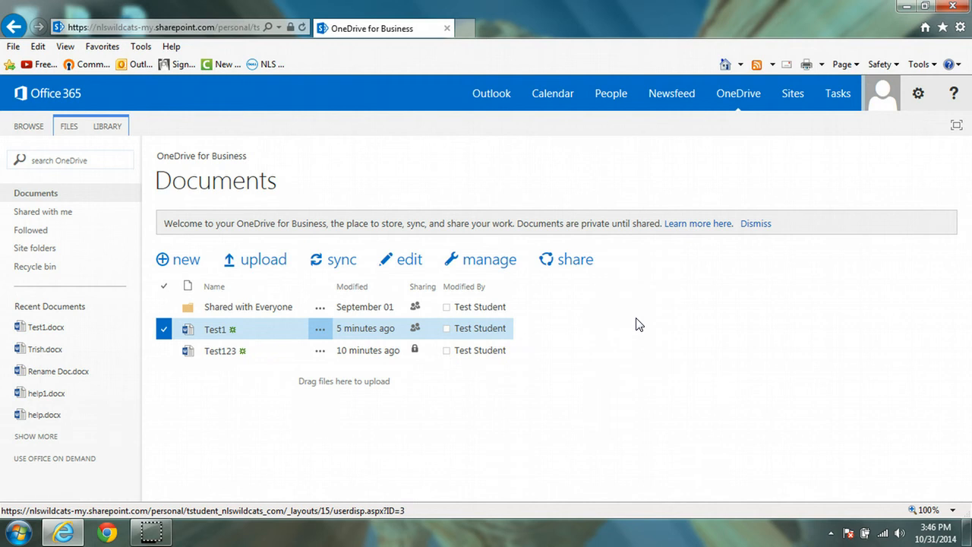
# Upload This a test.docx from the desktop into the Documents library.
pyautogui.click(598, 238)
pyautogui.click(264, 262)
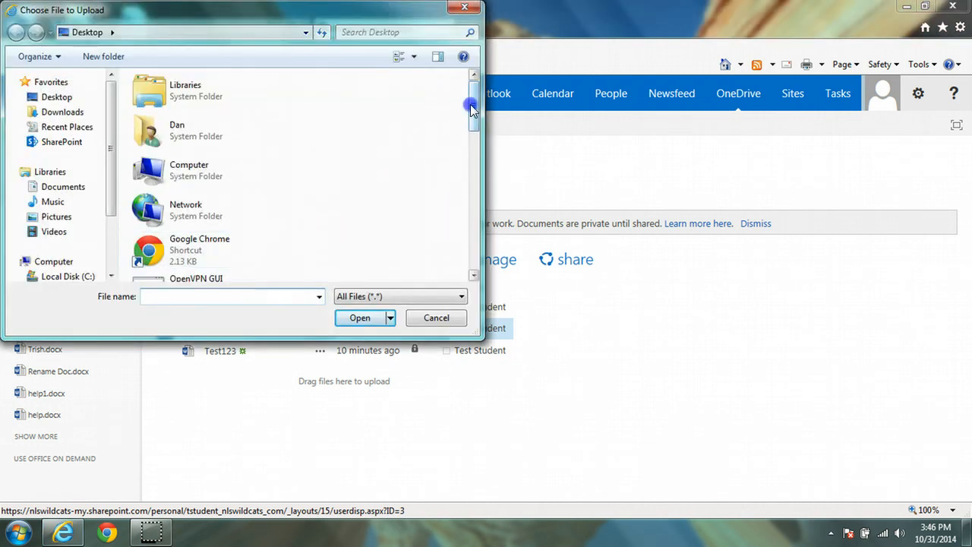
pyautogui.moveTo(470, 104); pyautogui.dragTo(464, 255)
pyautogui.click(205, 264)
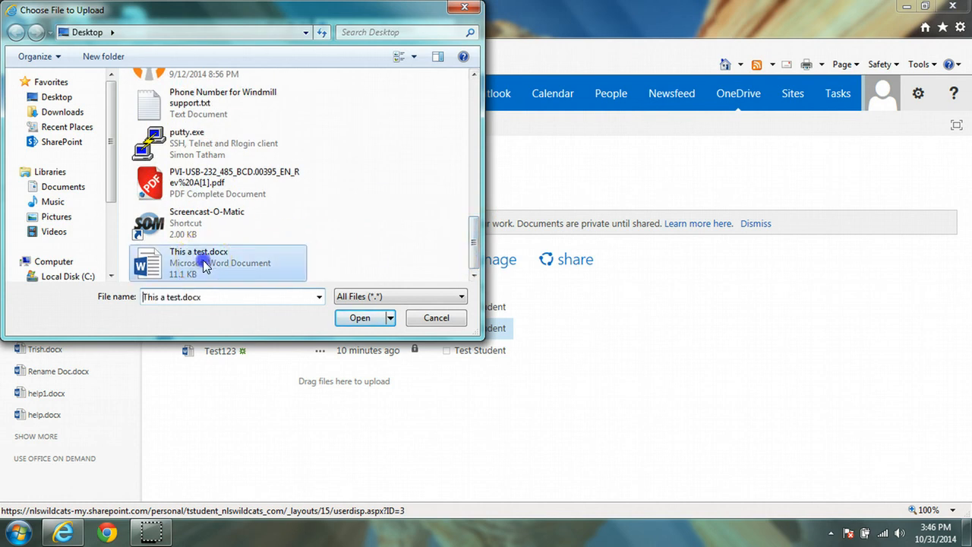
pyautogui.click(366, 317)
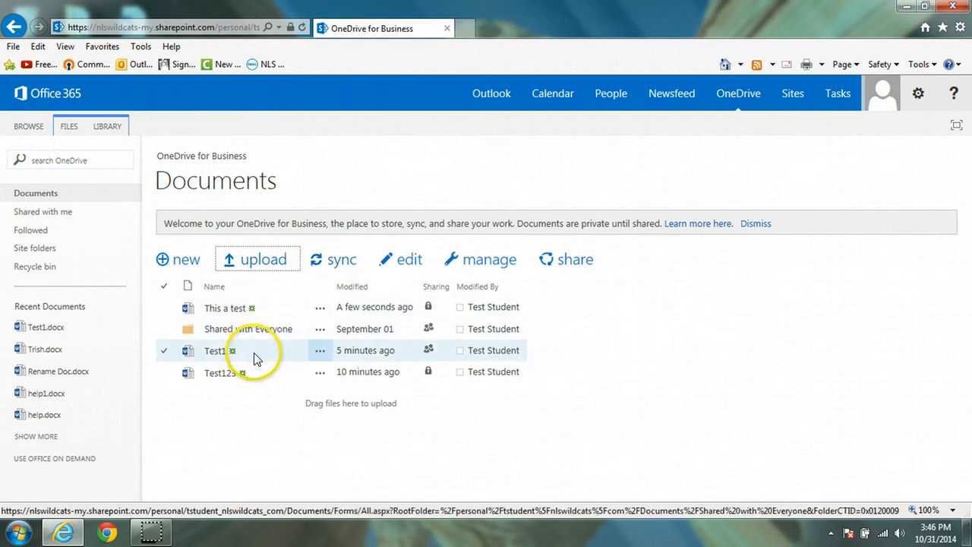
# Delete This a test.docx to the Recycle Bin and accept the AutoComplete prompt.
pyautogui.click(228, 309)
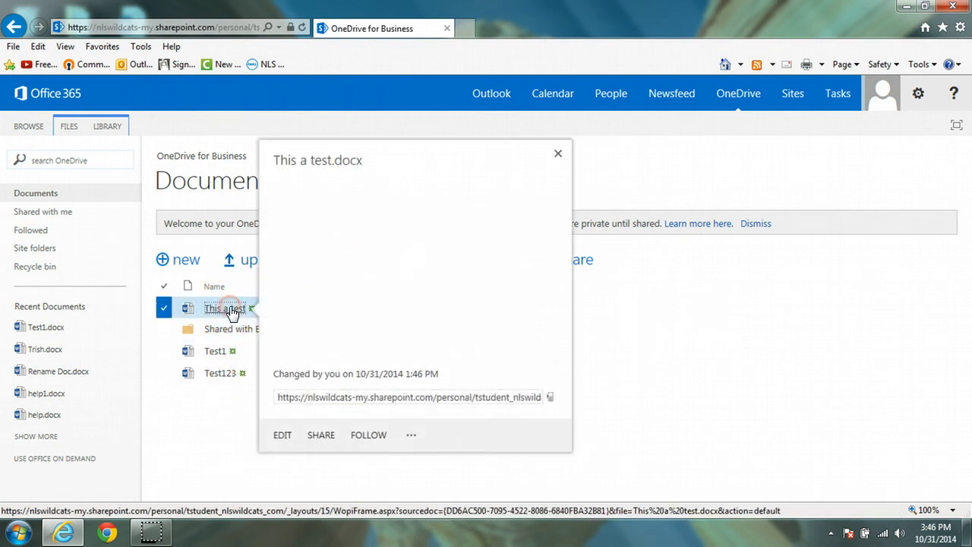
pyautogui.click(411, 457)
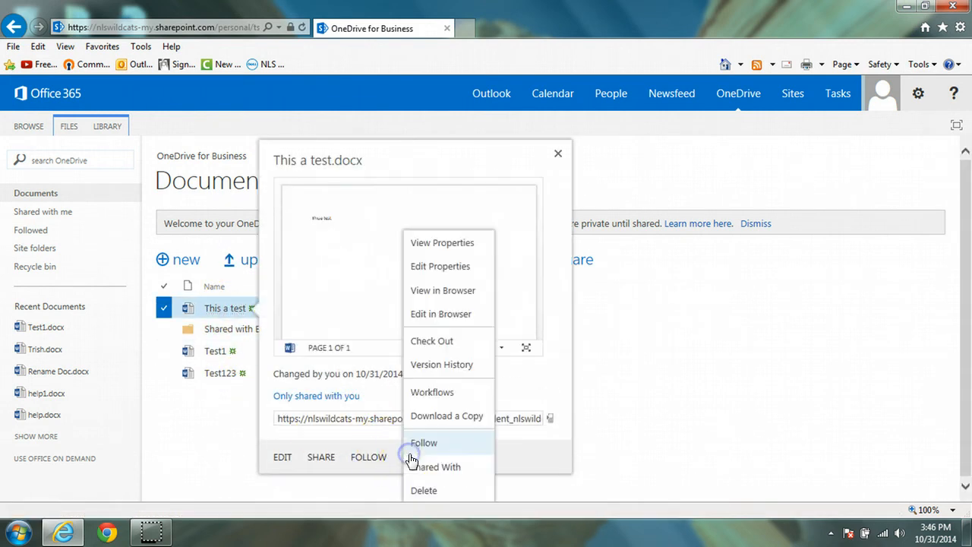
pyautogui.click(422, 491)
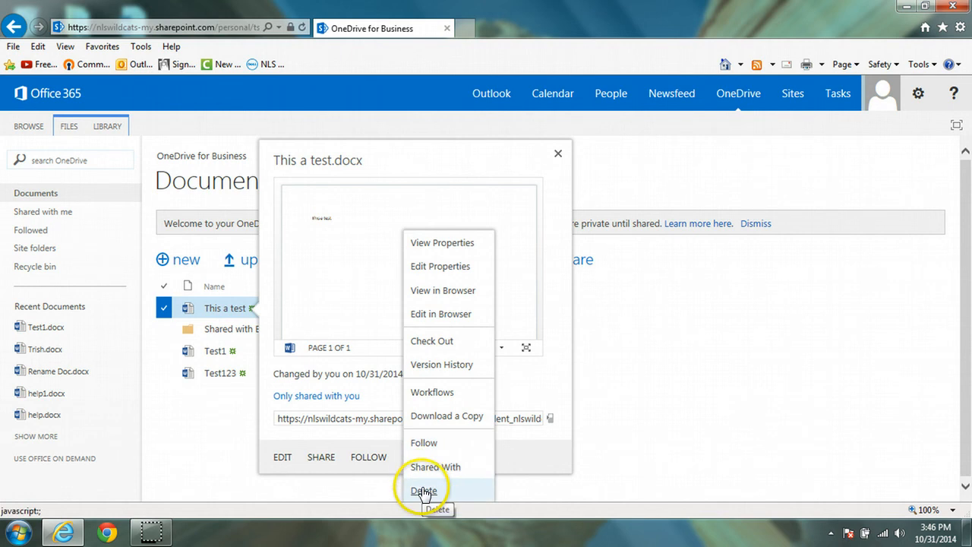
pyautogui.click(542, 318)
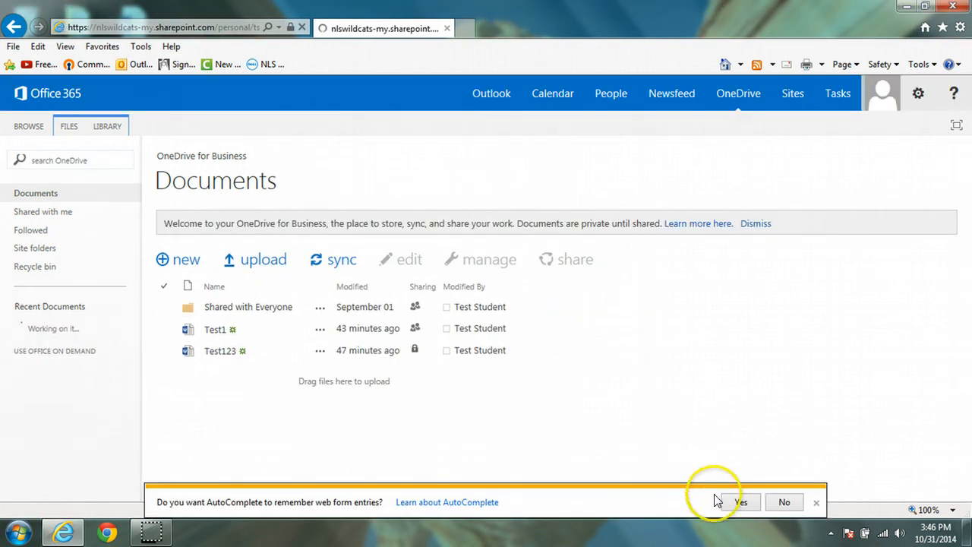
pyautogui.click(736, 502)
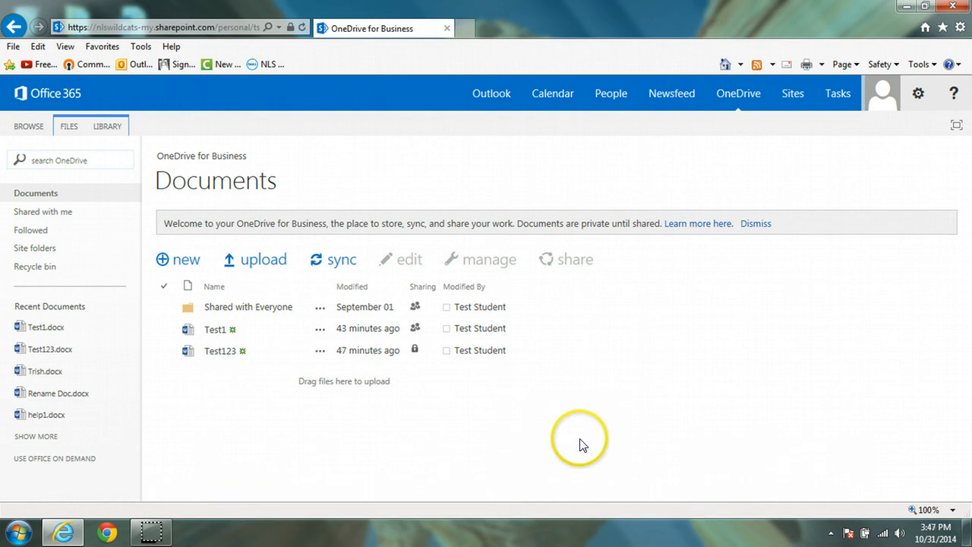
# Upload This a test.docx from the desktop into the OneDrive for Business Documents library by drag-and-drop.
pyautogui.click(925, 7)
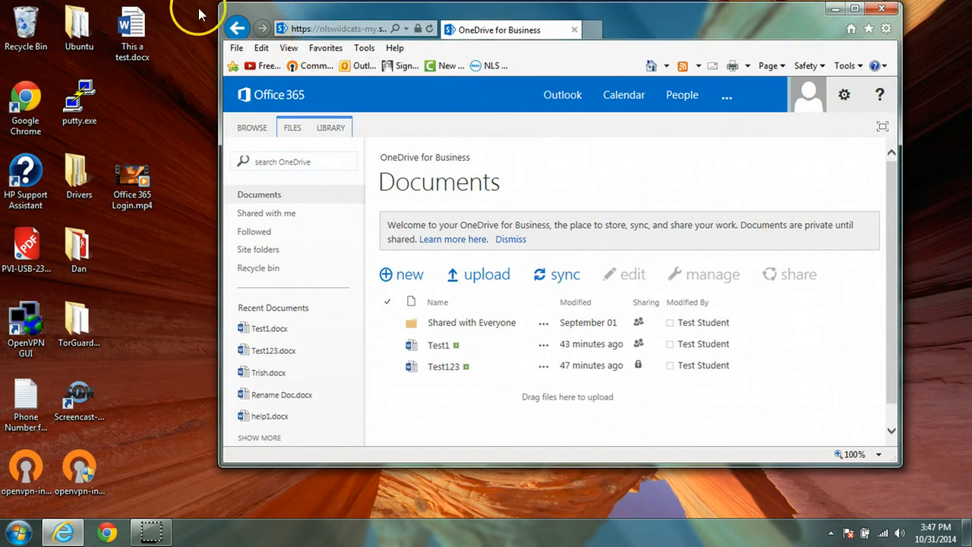
pyautogui.moveTo(134, 27); pyautogui.dragTo(579, 338)
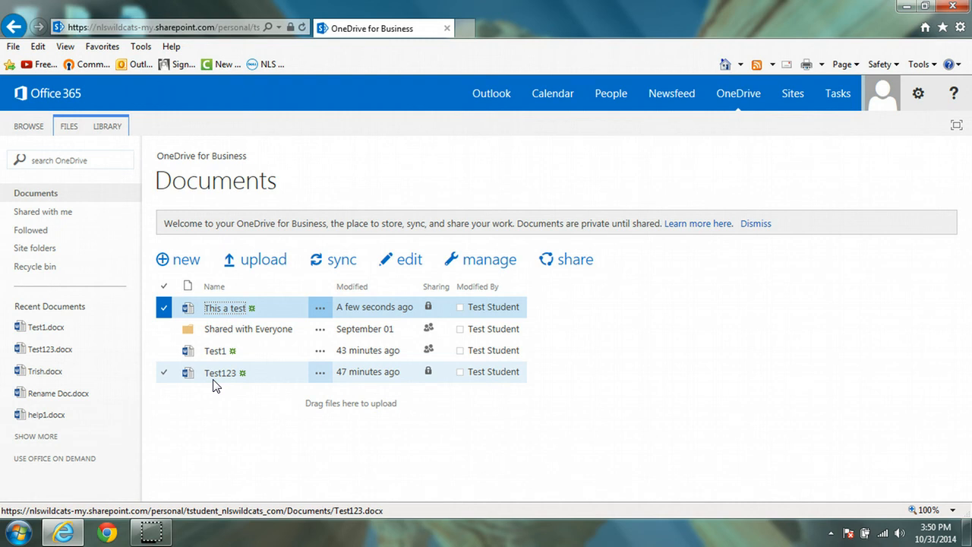
pyautogui.click(213, 385)
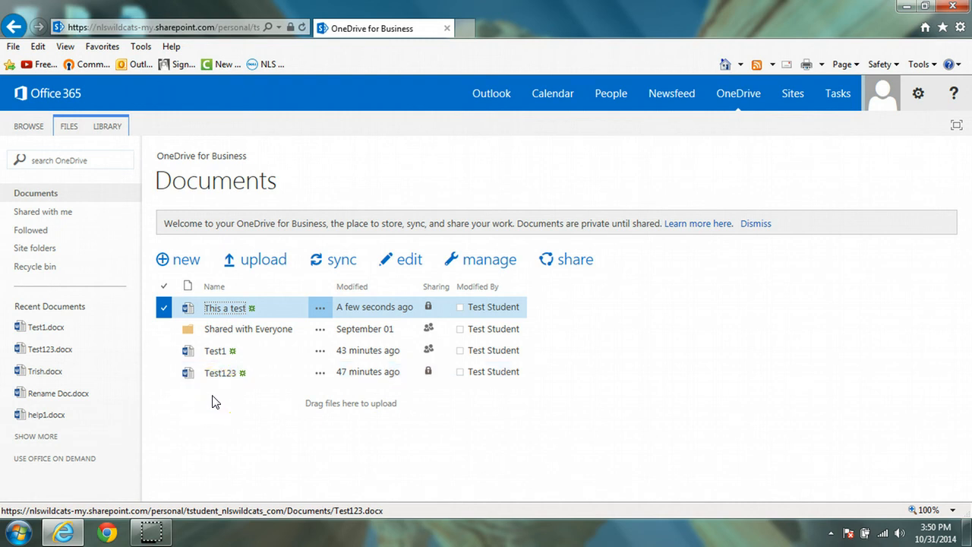